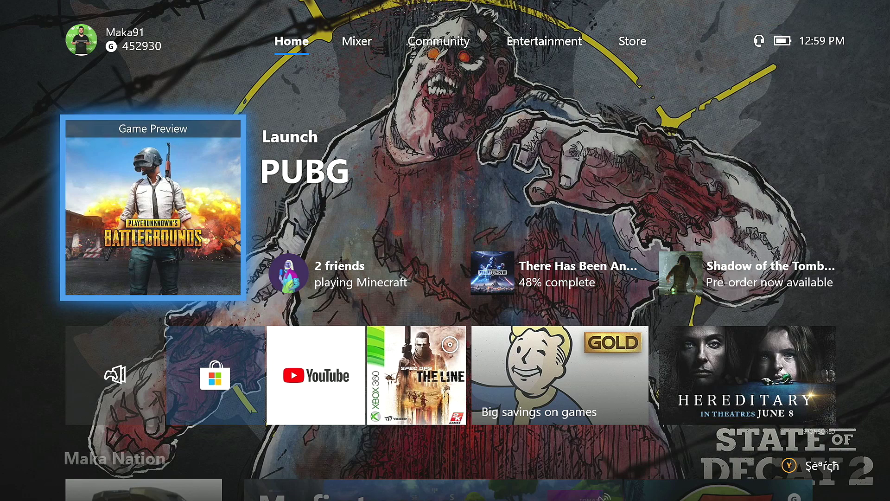
key("Down")
key("Down")
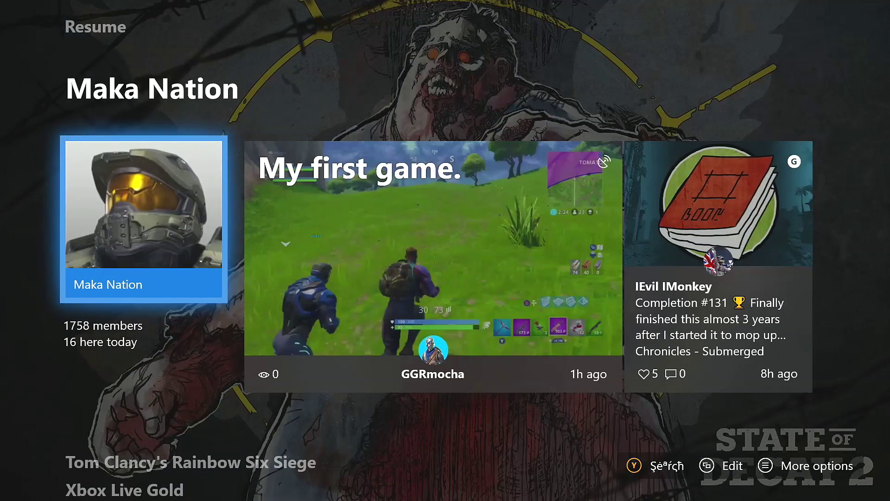
key("Up")
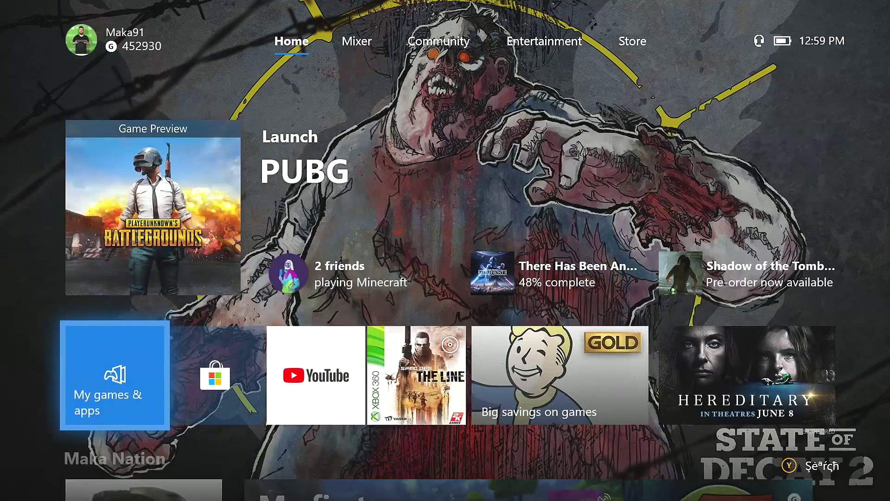
key("Up")
key("Up")
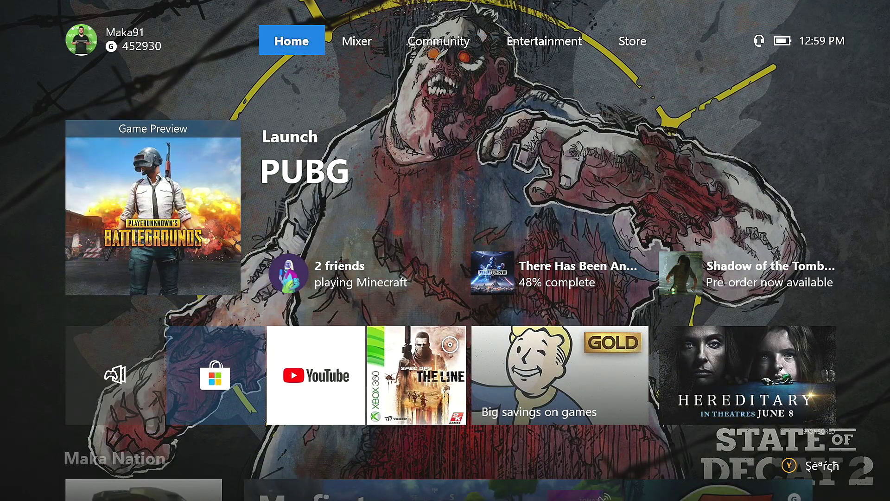
Open the full My games & apps library from Home, view its Groups section, and return to Home.
key("Down")
key("Down")
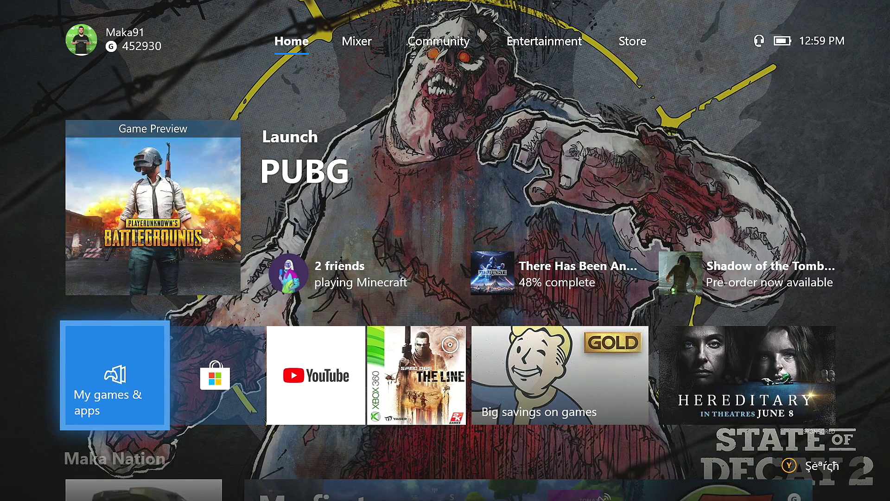
key("Return")
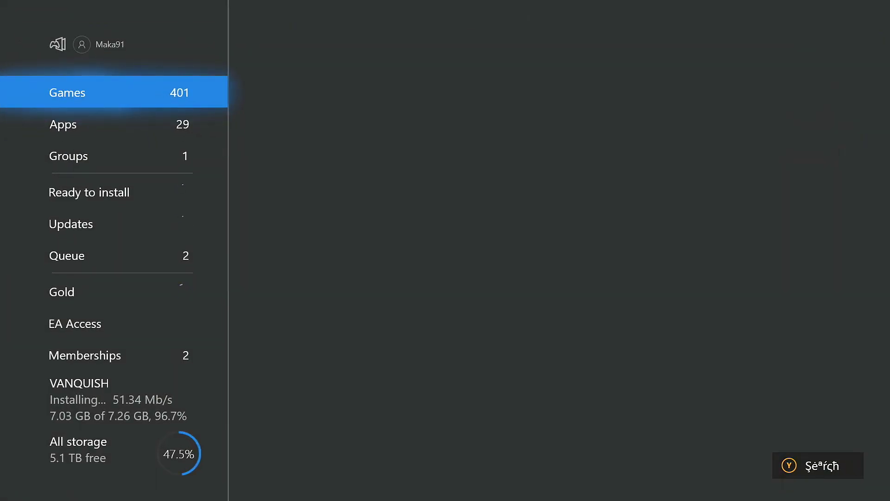
key("Down")
key("Down")
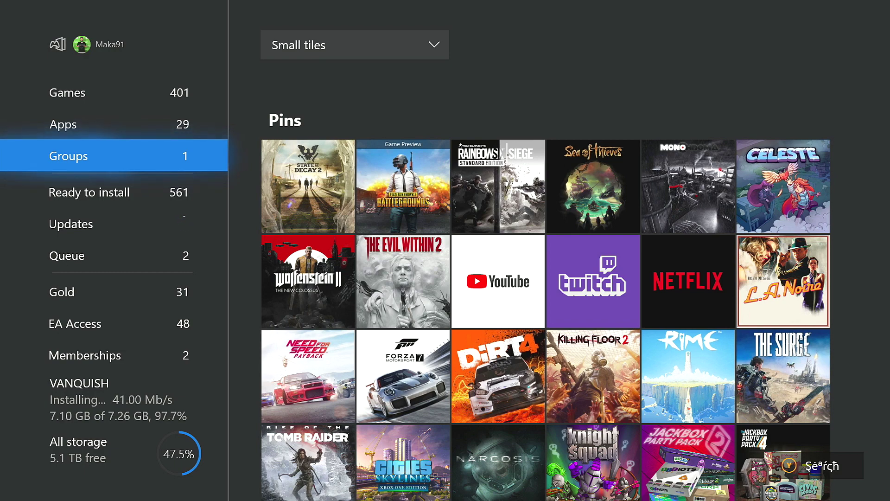
key("Escape")
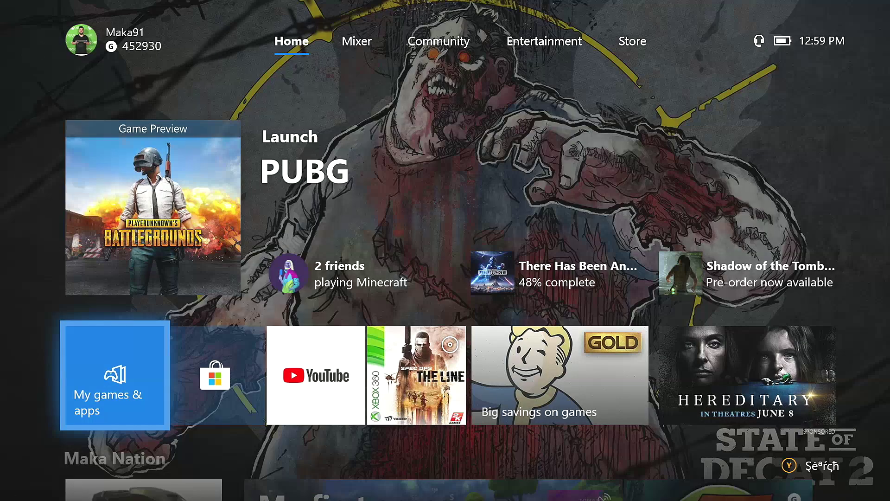
Open My games & apps from the guide and collapse the Pins group.
key("Up")
key("Left")
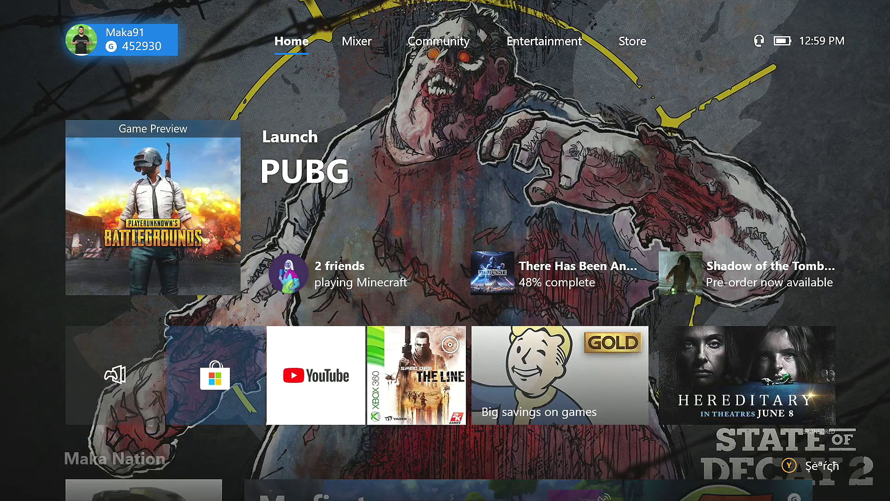
key("Left")
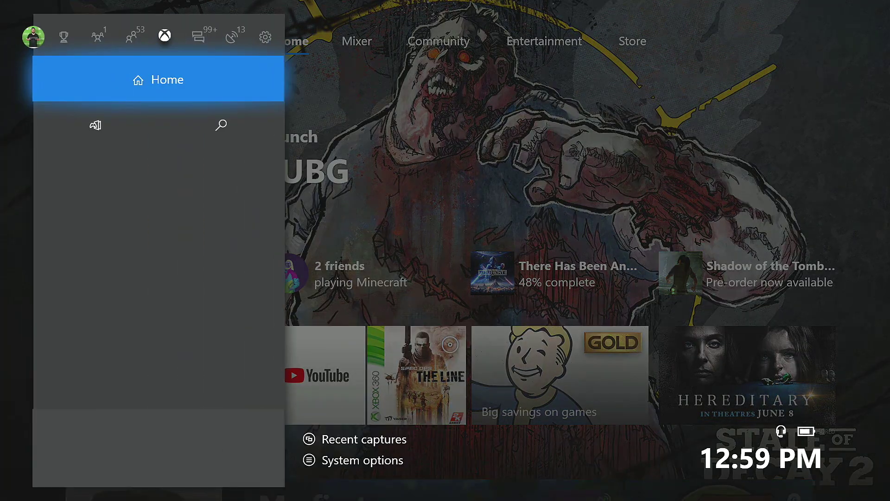
key("Down")
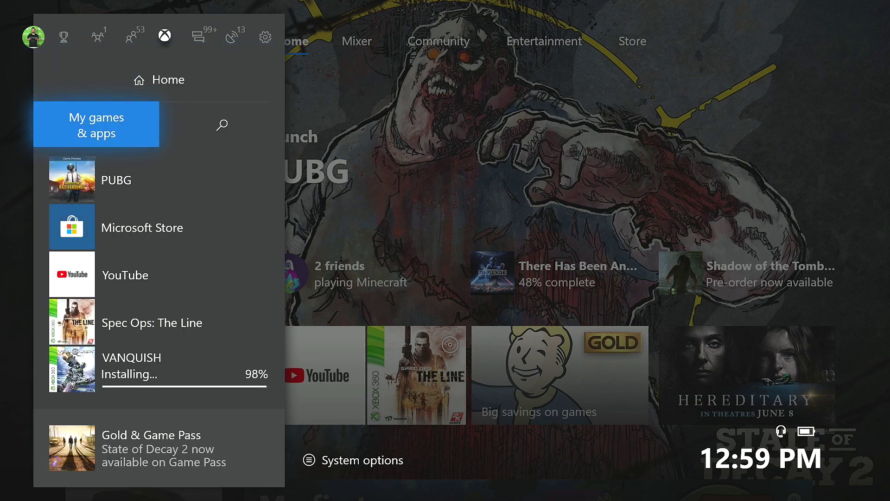
key("Return")
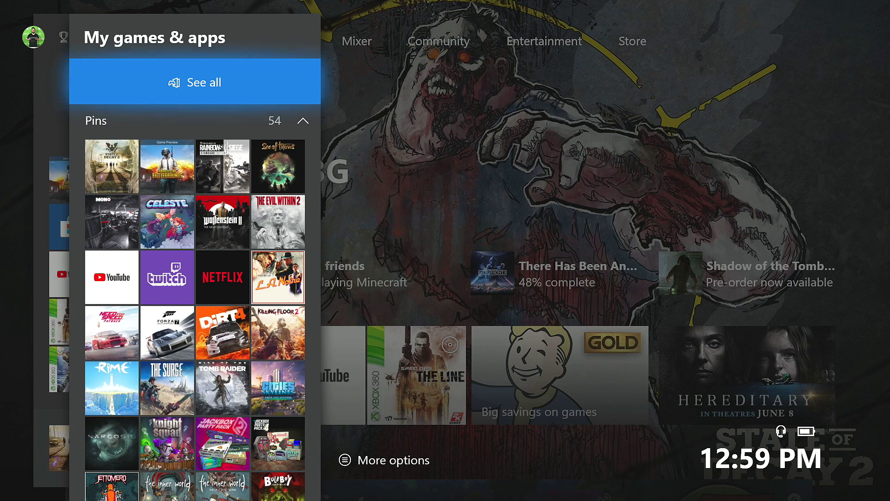
key("Down")
key("Return")
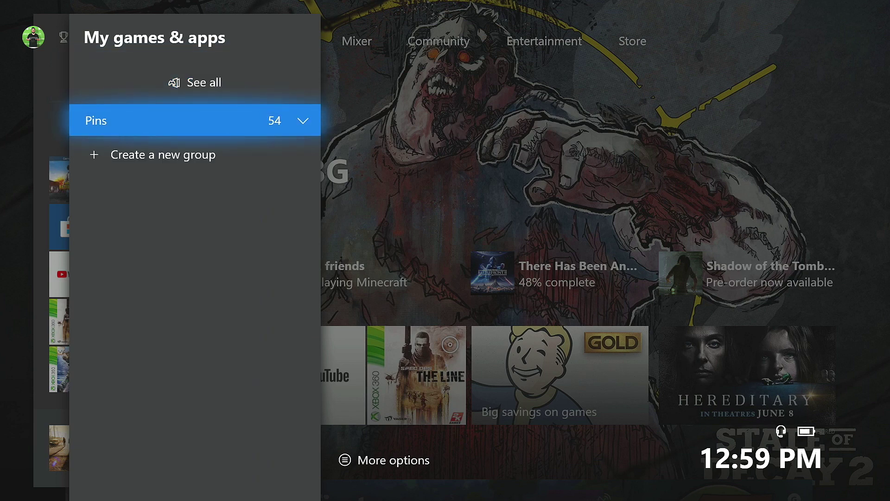
Create a new group named "Easy 1000s".
key("Down")
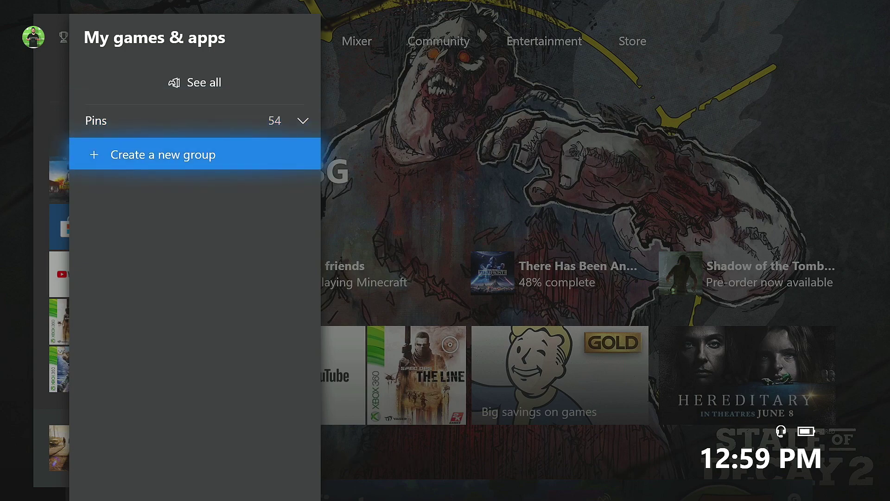
key("Return")
key("Caps_Lock")
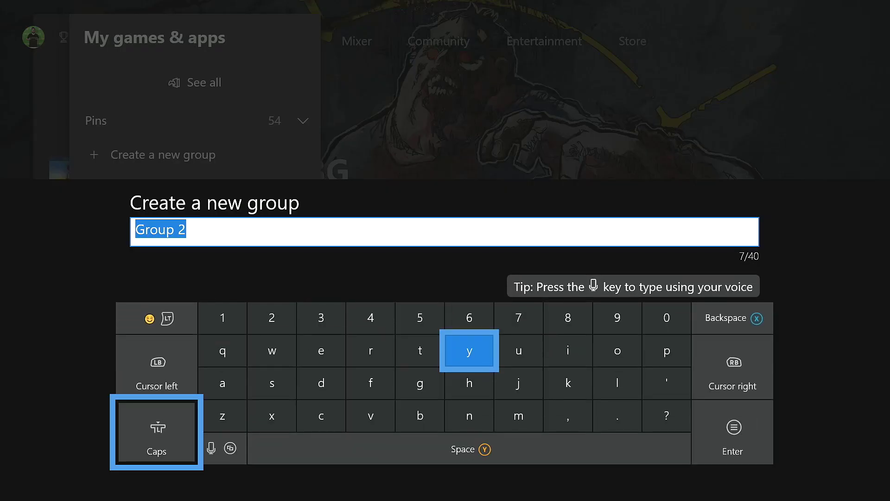
key("Left")
key("Left")
key("Left")
type("E")
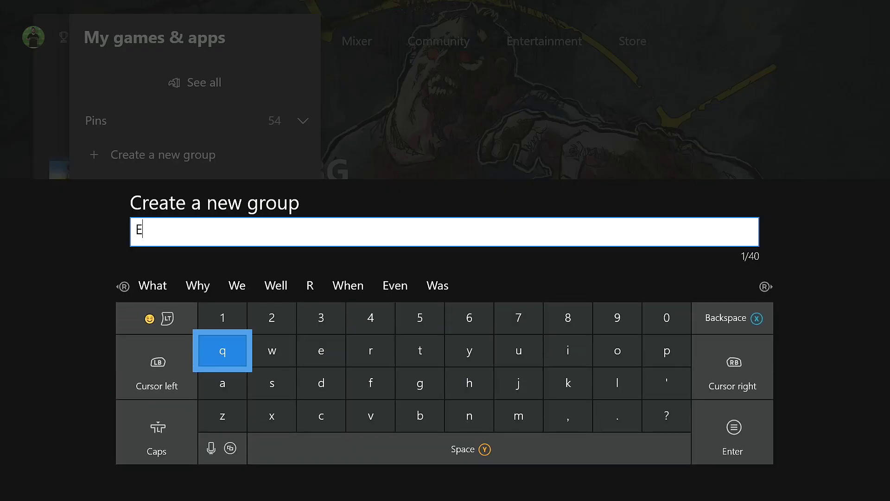
type("asy 1")
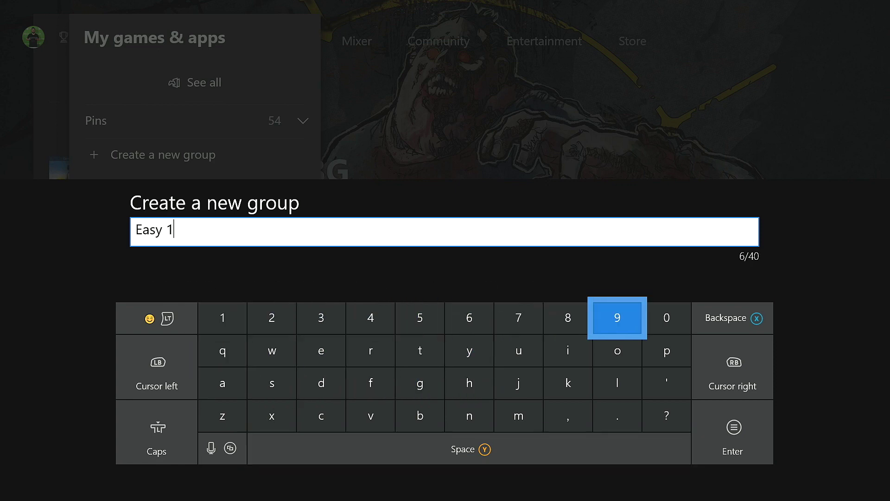
type("000")
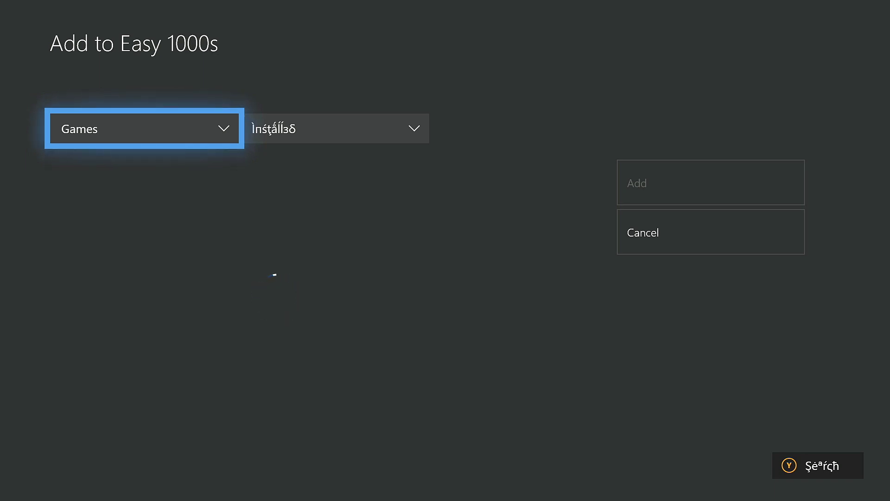
Examine the content type and installation status filter options, keeping the list on installed games.
key("Return")
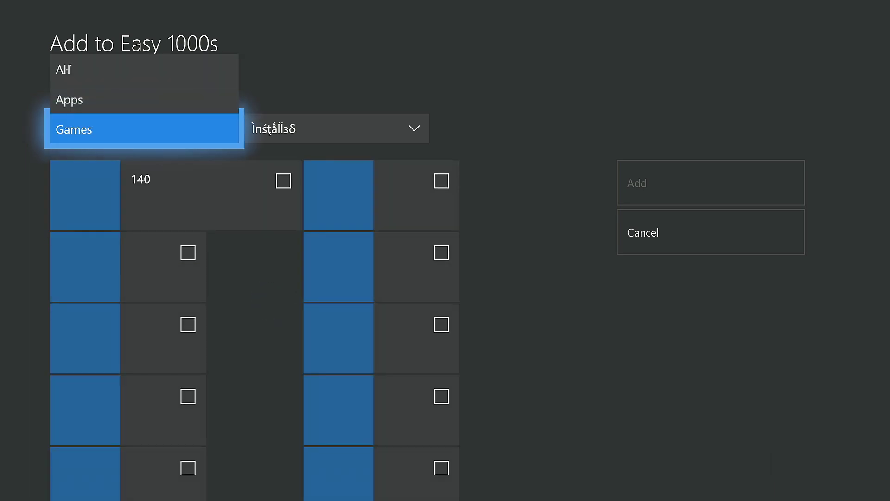
key("Up")
key("Up")
key("Down")
key("Down")
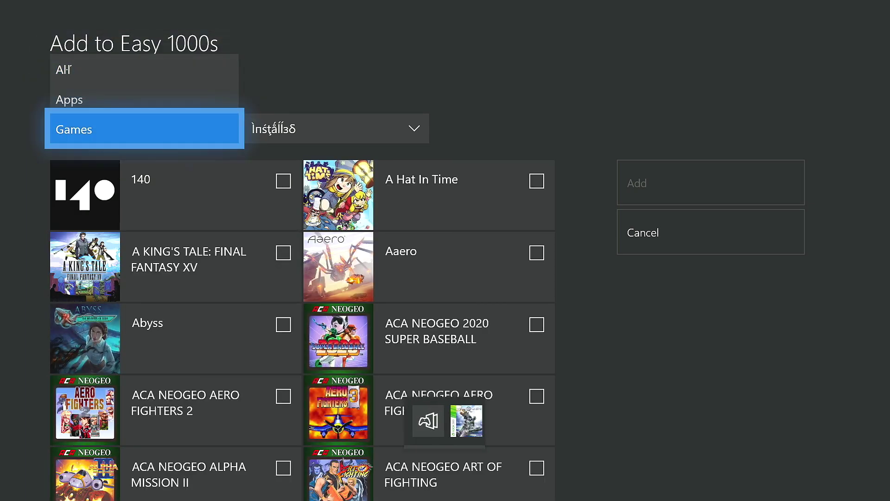
key("Return")
key("Right")
key("Return")
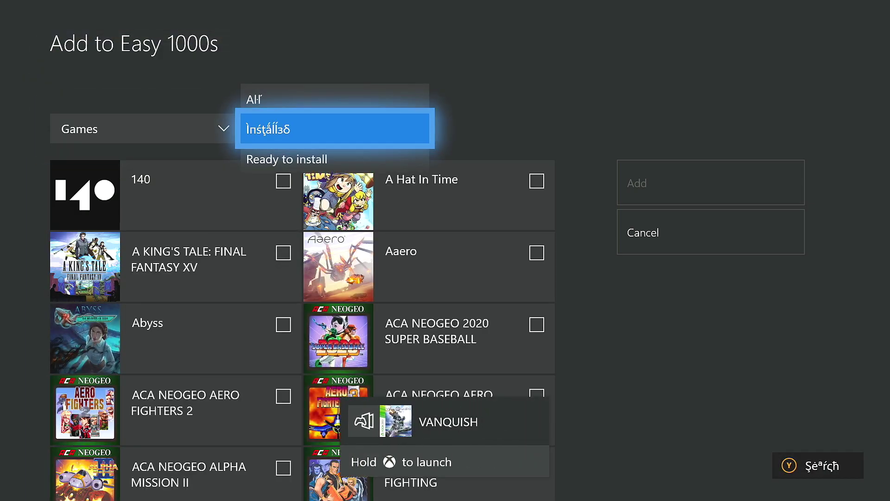
key("Down")
key("Up")
key("Return")
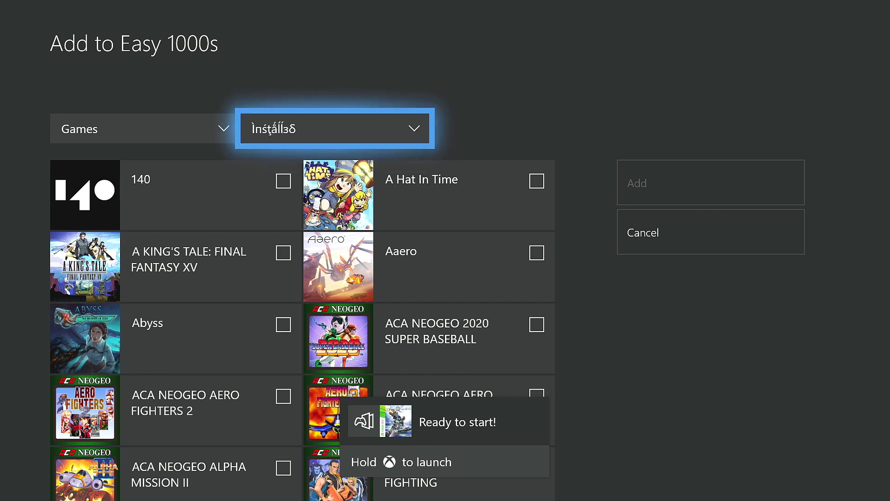
Select Minit and Monochroma in the installed games list for the Easy 1000s group.
key("Down")
key("Down")
key("Down")
key("Down")
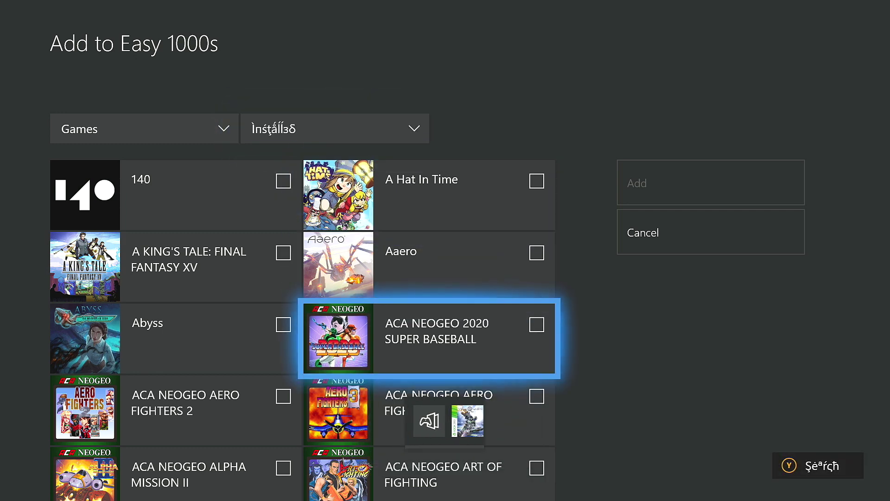
key("Down")
key("Down")
key("Down")
key("Down")
key("Down")
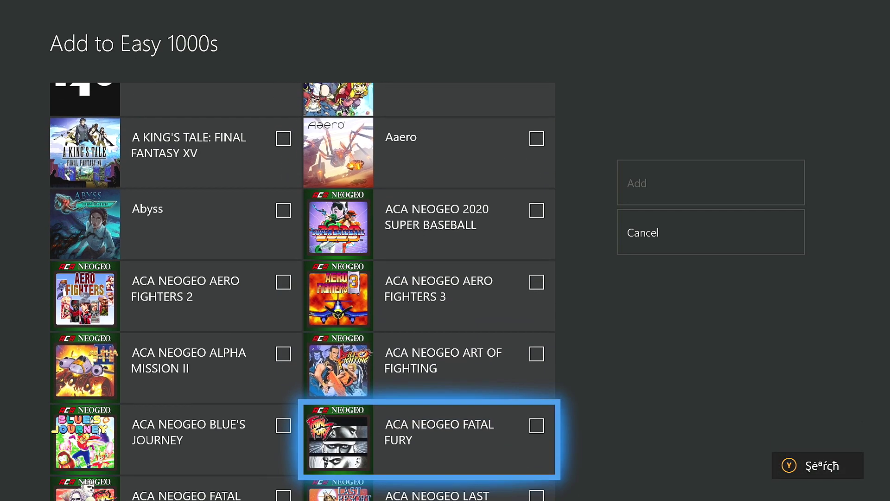
key("Down")
key("Down")
key("Down")
key("Down")
key("Down")
key("Down")
key("Down")
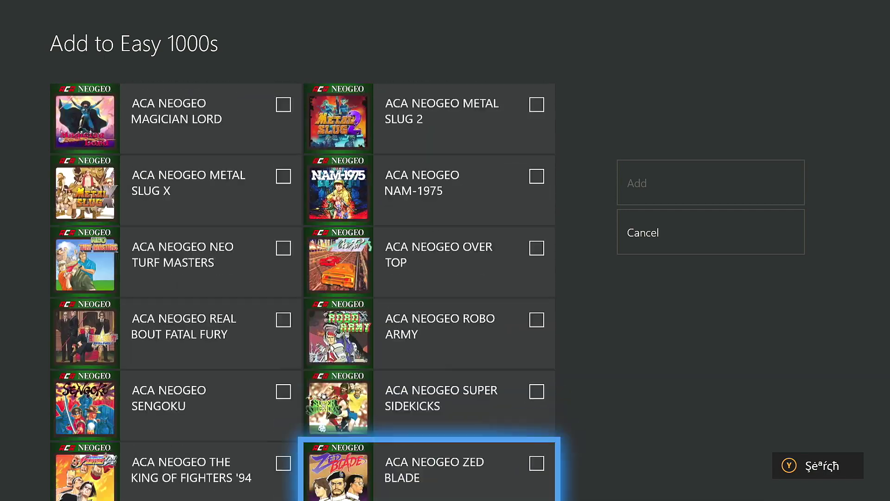
key("Down")
key("Down")
key("Down")
key("Down")
key("Down")
key("Down")
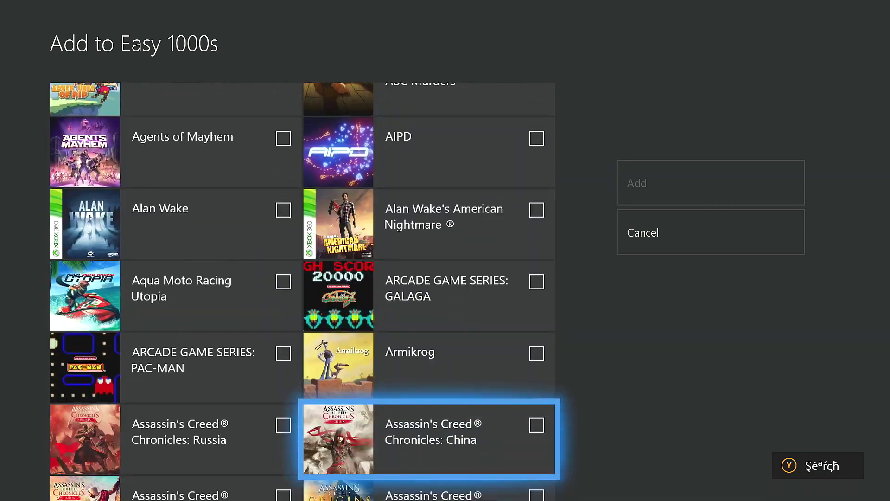
key("Down")
key("Down")
key("Down")
key("Down")
key("Down")
key("Down")
key("Down")
key("Down")
key("Down")
key("Down")
key("Down")
key("Down")
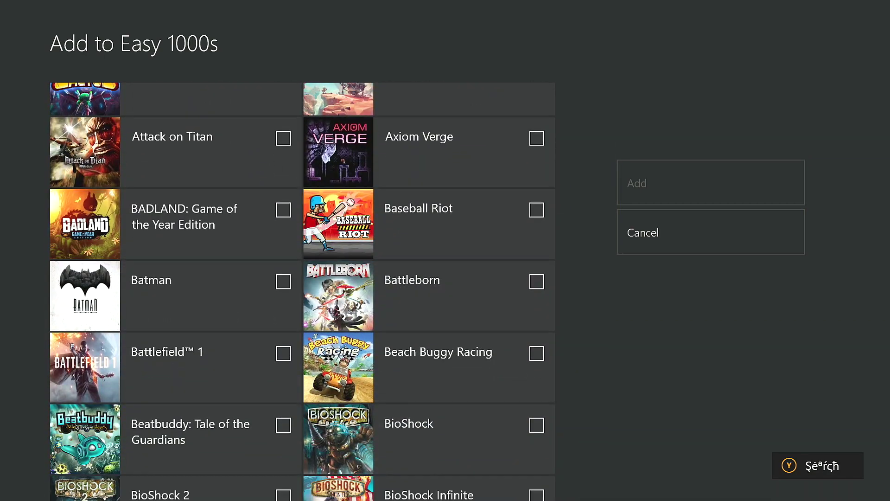
key("Down")
key("Down")
key("Down")
key("Down")
key("Down")
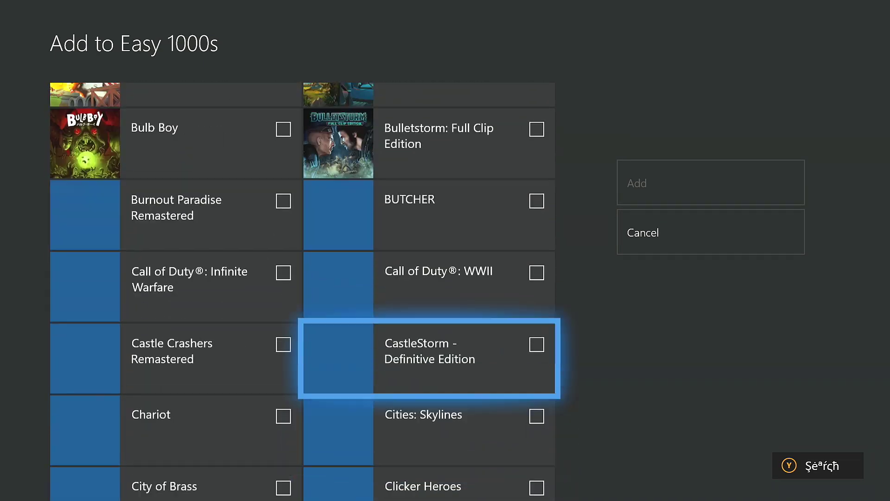
key("Down")
key("Down")
key("Down")
key("Down")
key("Down")
key("Down")
key("Down")
key("Down")
key("Down")
key("Down")
key("Down")
key("Down")
key("Down")
key("Down")
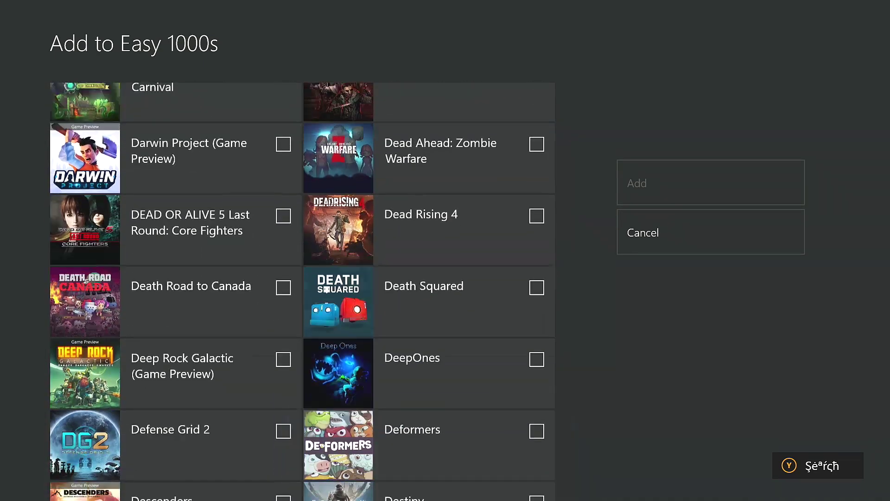
key("Down")
key("Down")
key("Down")
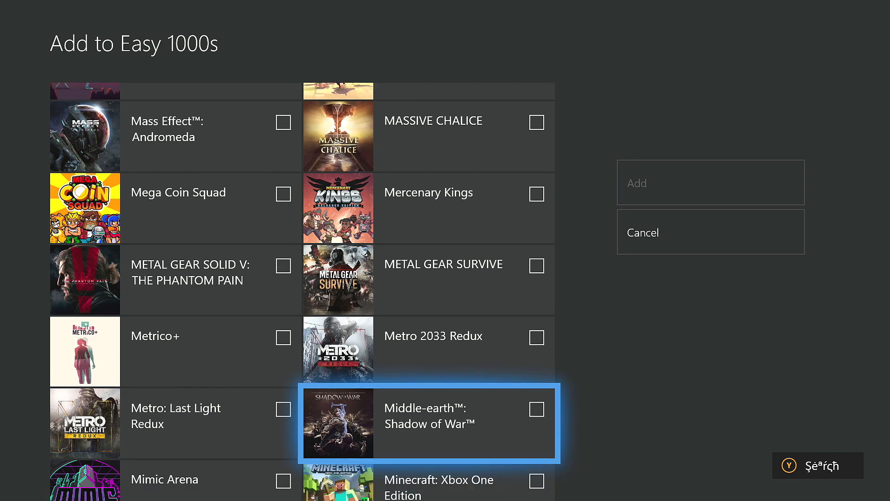
key("Up")
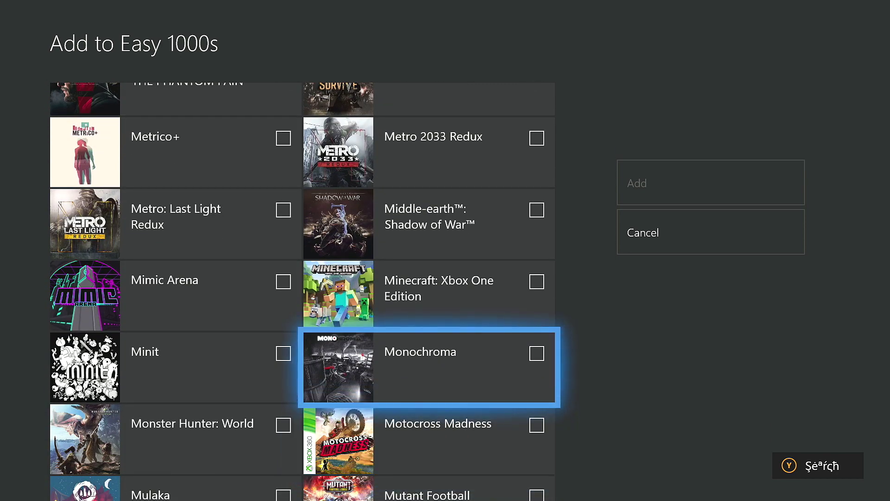
key("Left")
key("Return")
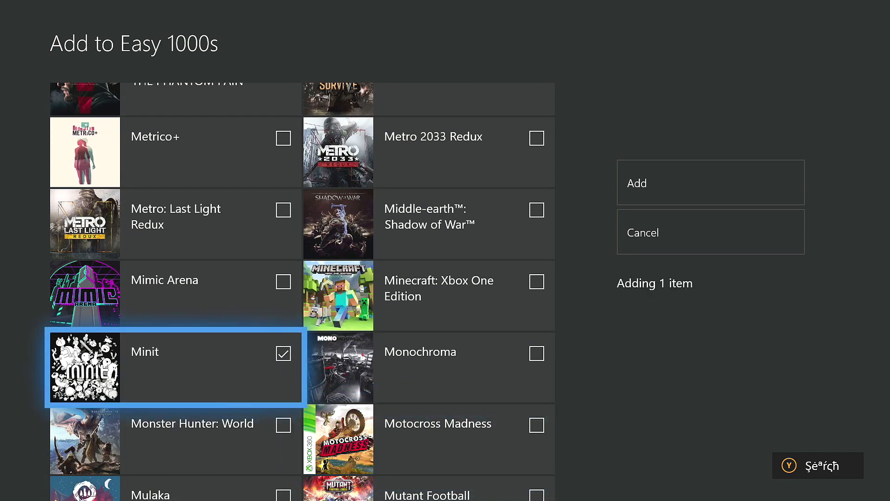
key("Right")
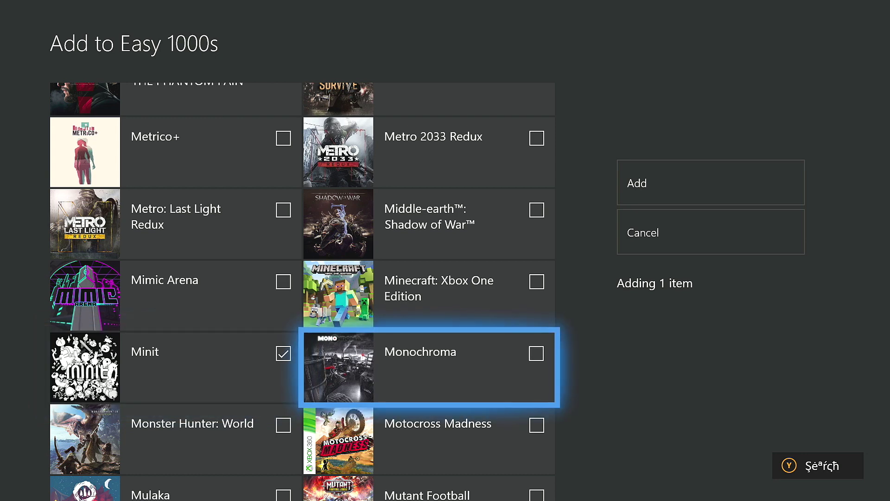
key("Return")
Select Narcosis as well and add the chosen games to the Easy 1000s group.
key("Down")
key("Down")
key("Down")
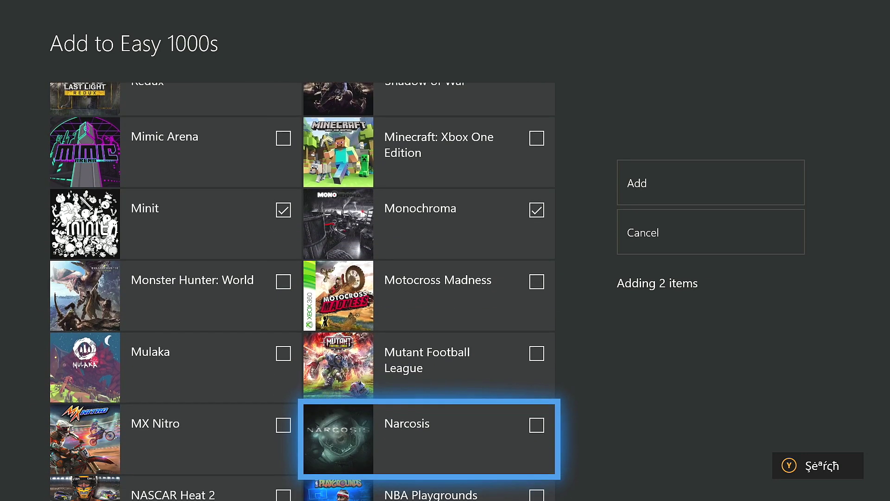
key("Return")
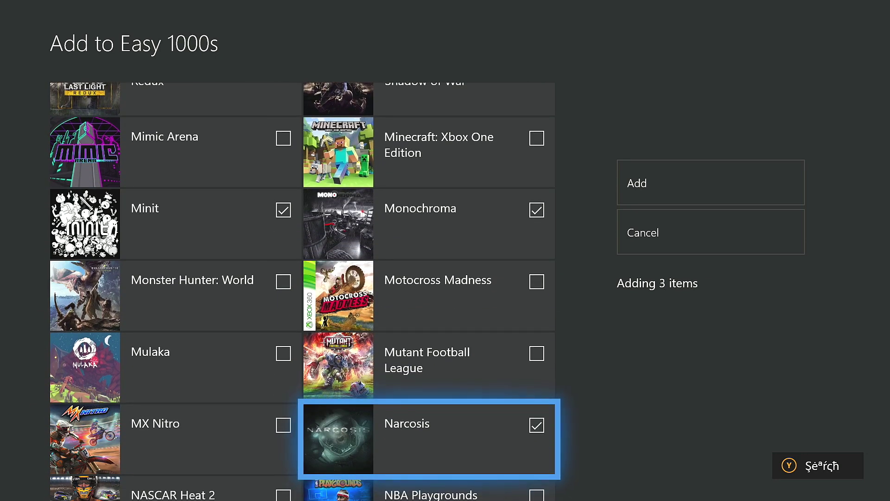
key("Right")
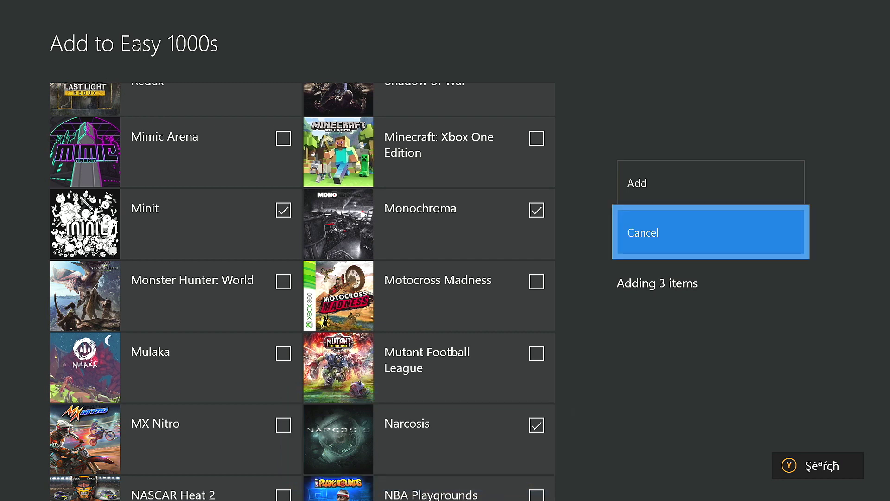
key("Up")
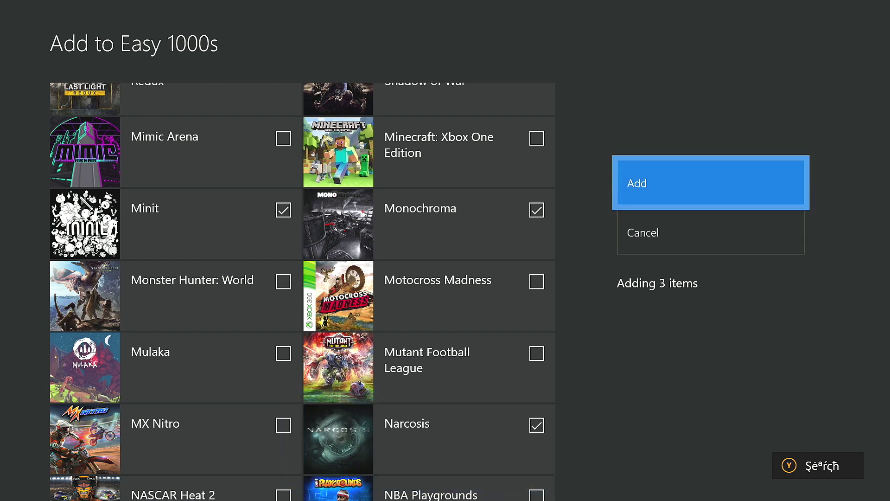
key("Return")
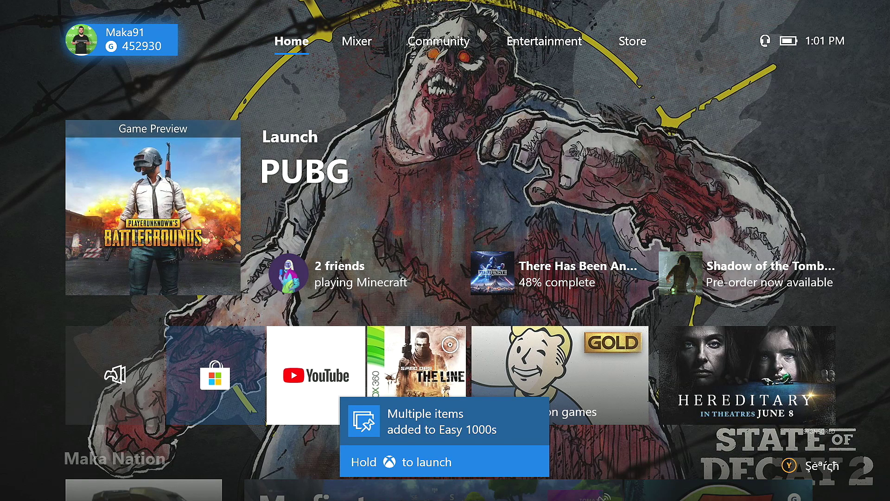
Open Groups in My games & apps and jump to the Easy 1000s group through the collapsed group list.
key("Down")
key("Down")
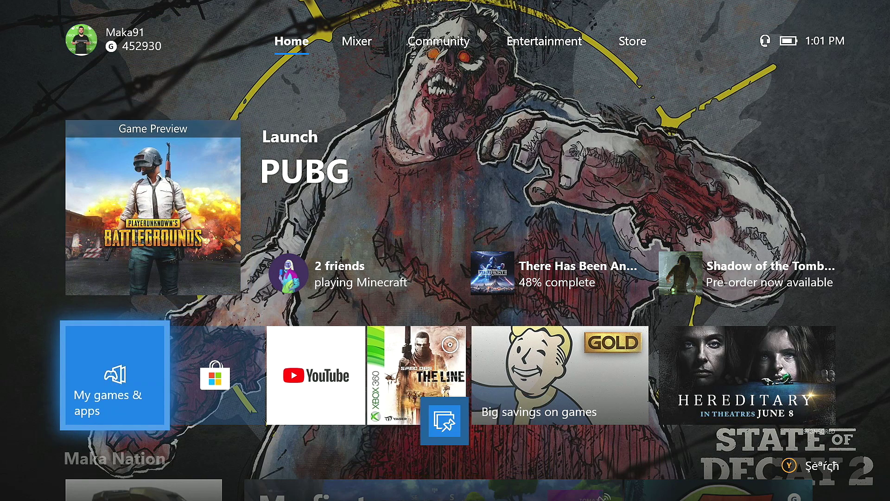
key("Return")
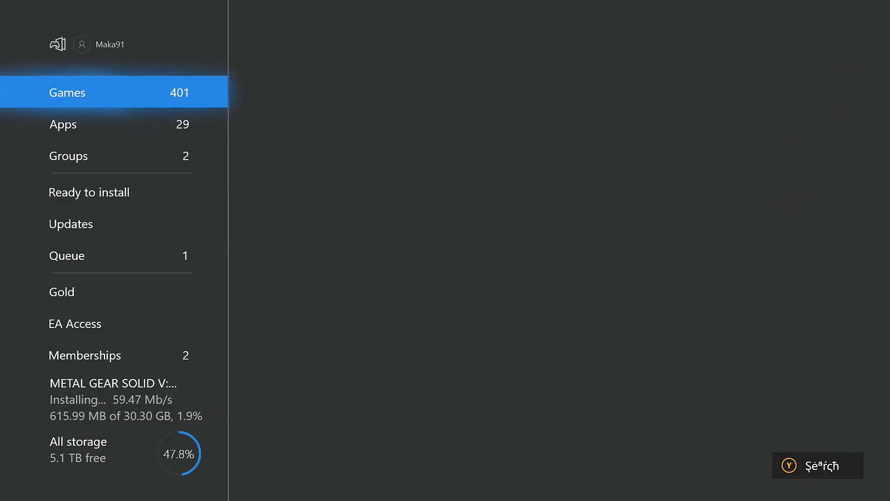
key("Down")
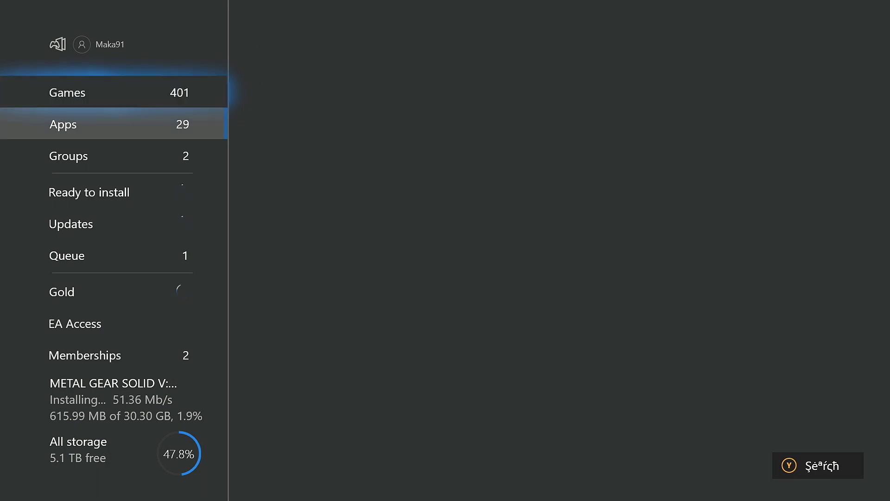
key("Down")
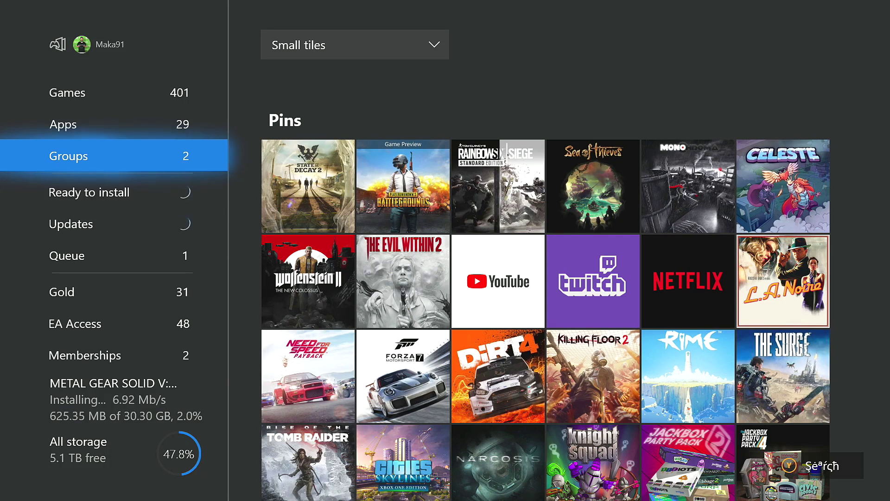
key("Right")
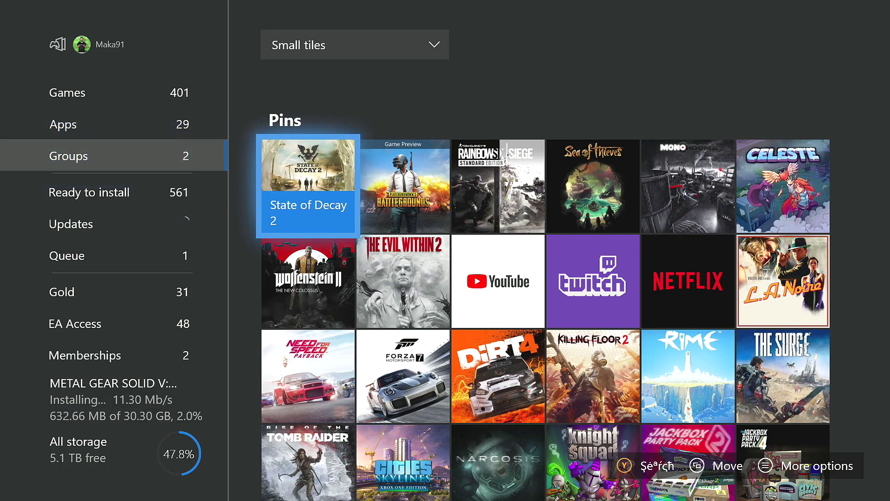
key("Up")
key("Return")
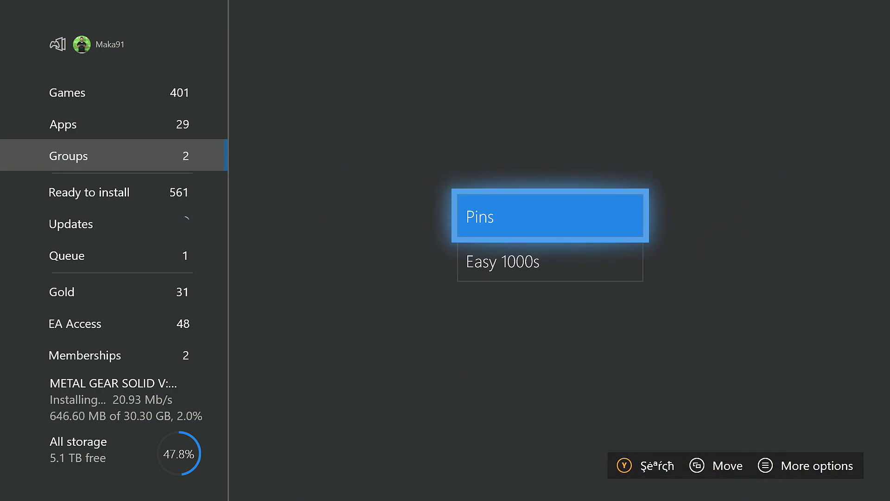
key("Down")
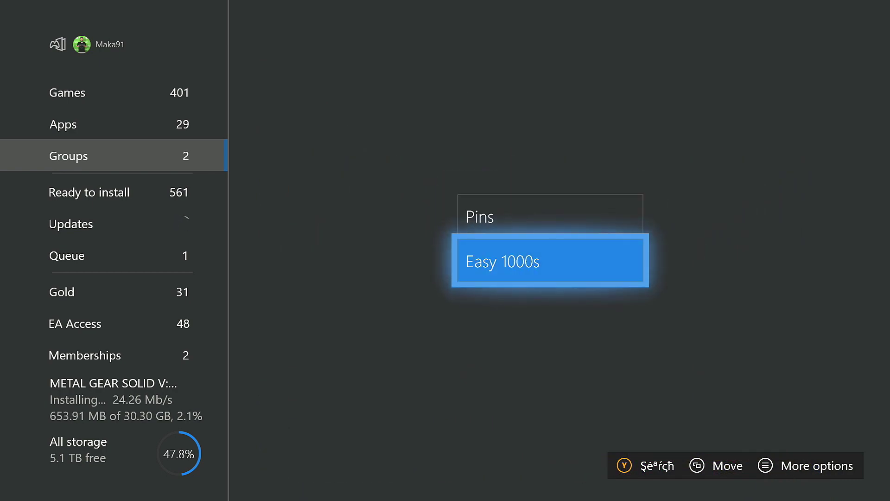
key("Return")
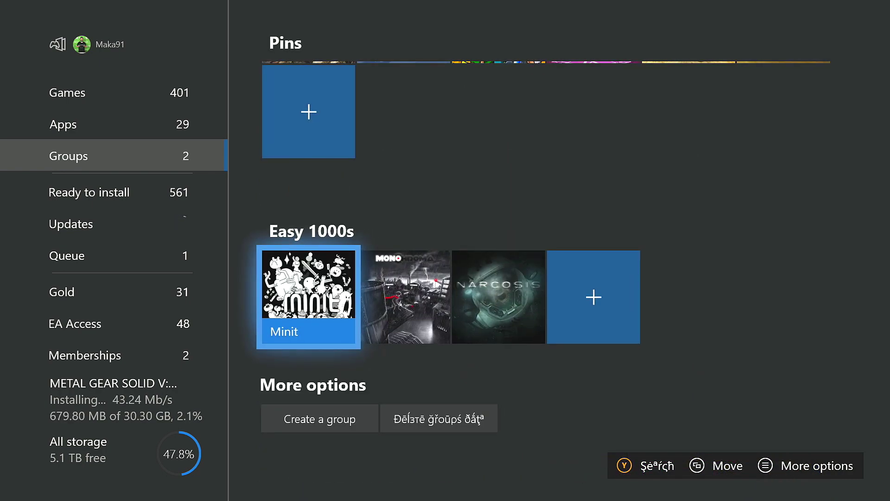
Move the Easy 1000s group above Pins in the group order.
key("Up")
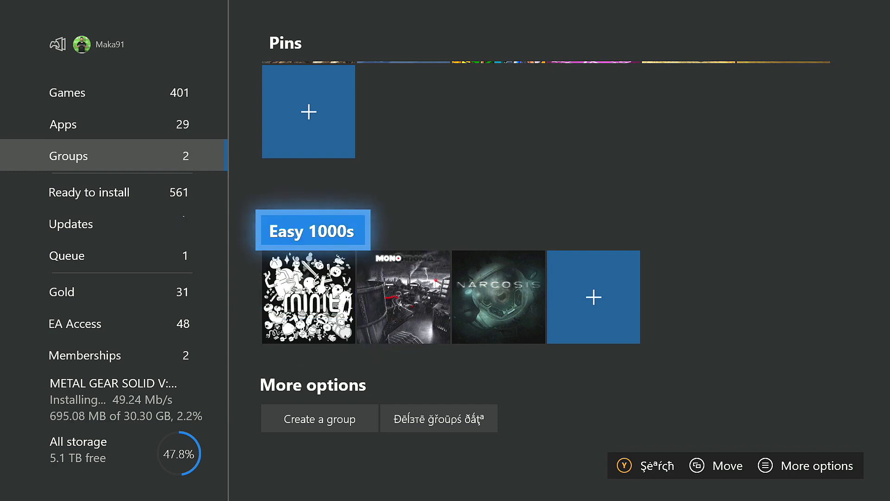
key("Menu")
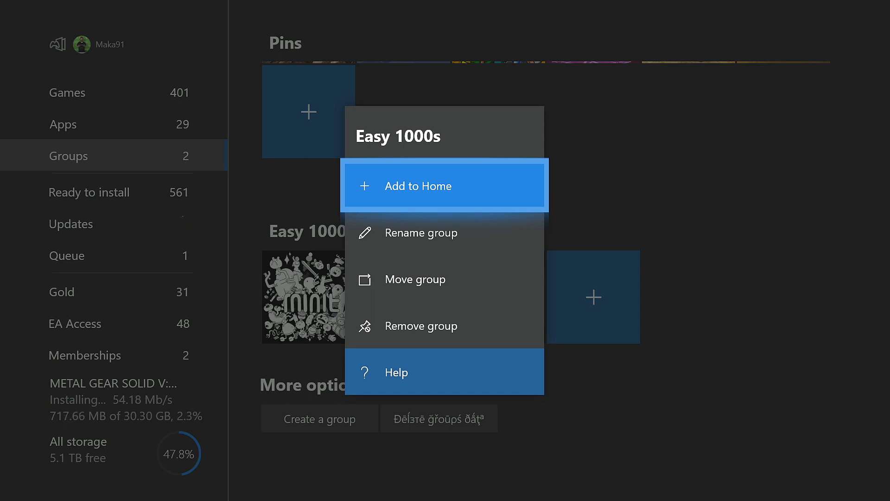
key("Down")
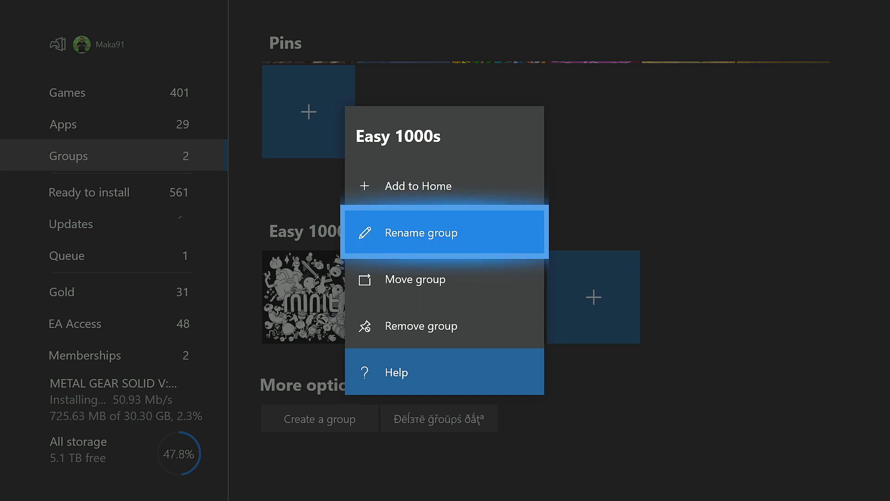
key("Down")
key("Return")
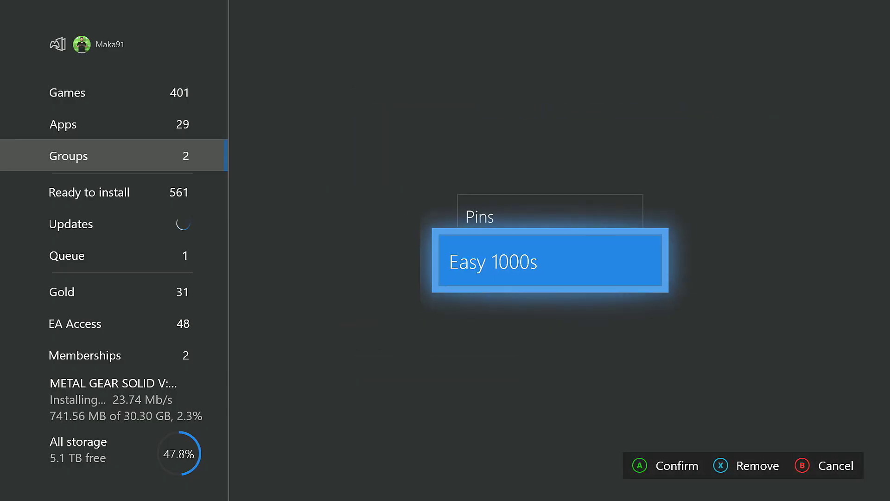
key("Up")
key("Down")
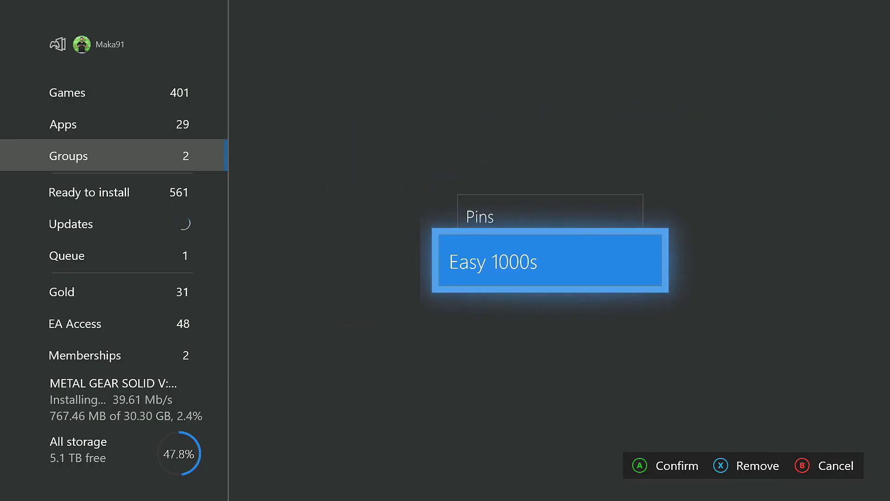
key("Up")
key("Return")
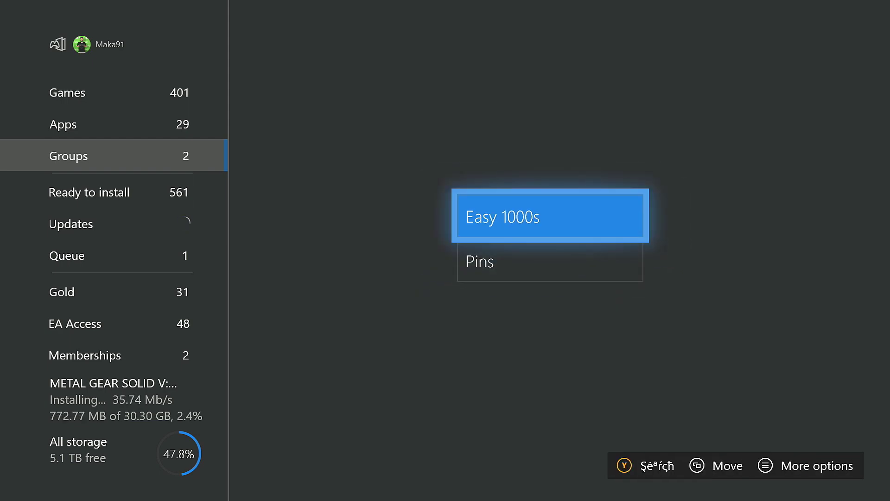
Move Narcosis to the first position in the Easy 1000s group.
key("Escape")
key("Right")
key("Right")
key("Right")
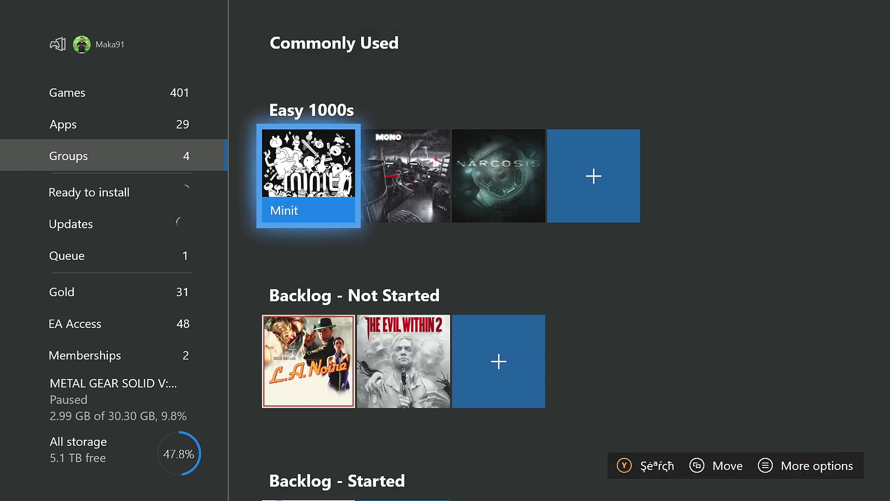
key("Right")
key("Right")
key("Left")
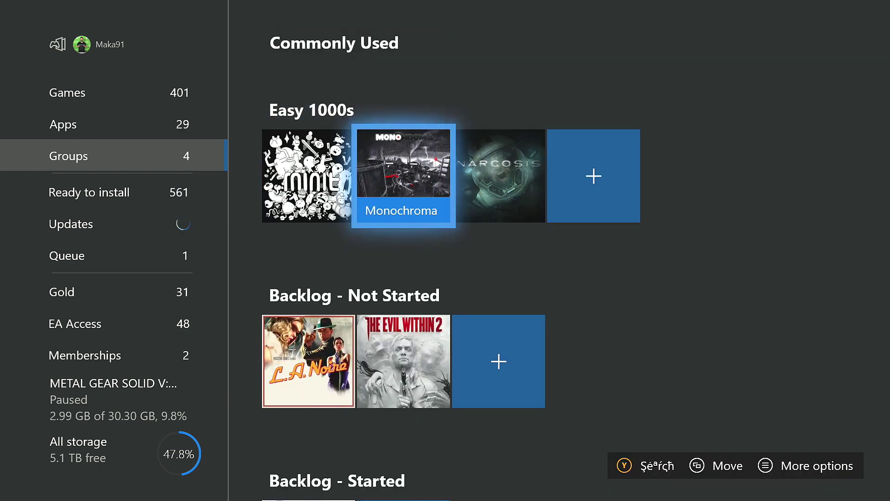
key("Right")
key("Menu")
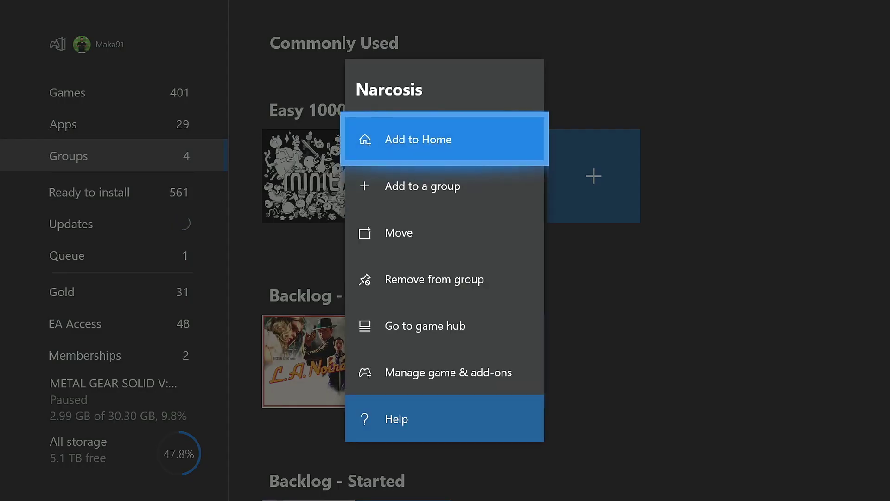
key("Down")
key("Down")
key("Return")
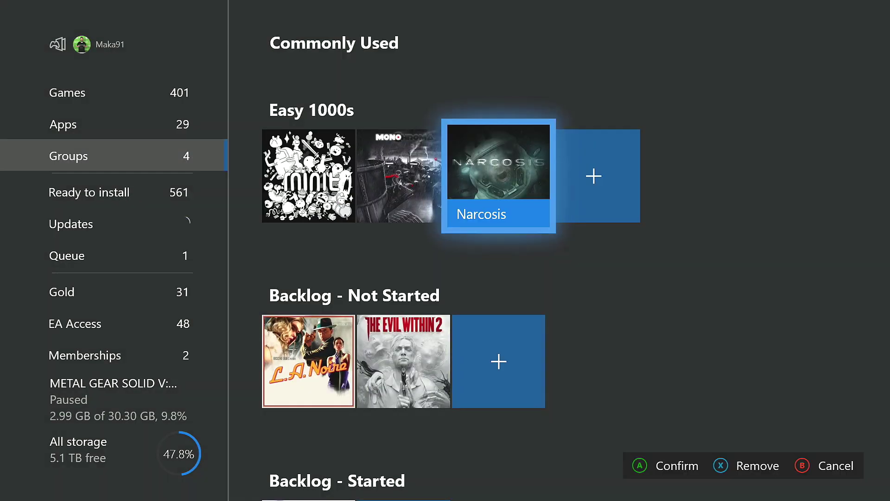
key("Left")
key("Left")
key("Return")
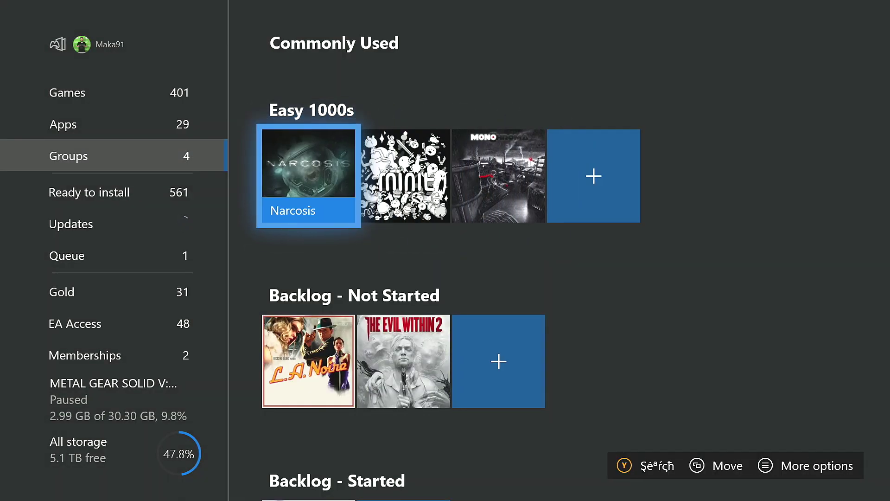
key("Right")
key("Menu")
key("Down")
key("Down")
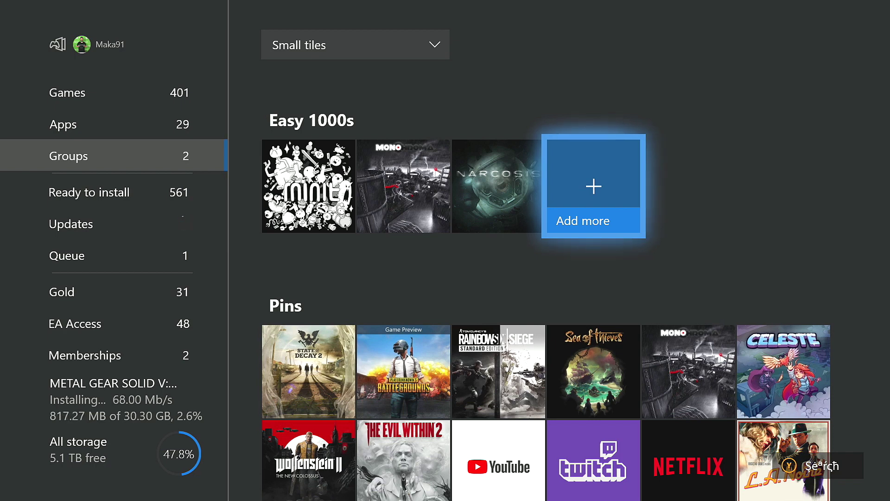
key("Left")
key("Left")
key("Left")
key("Down")
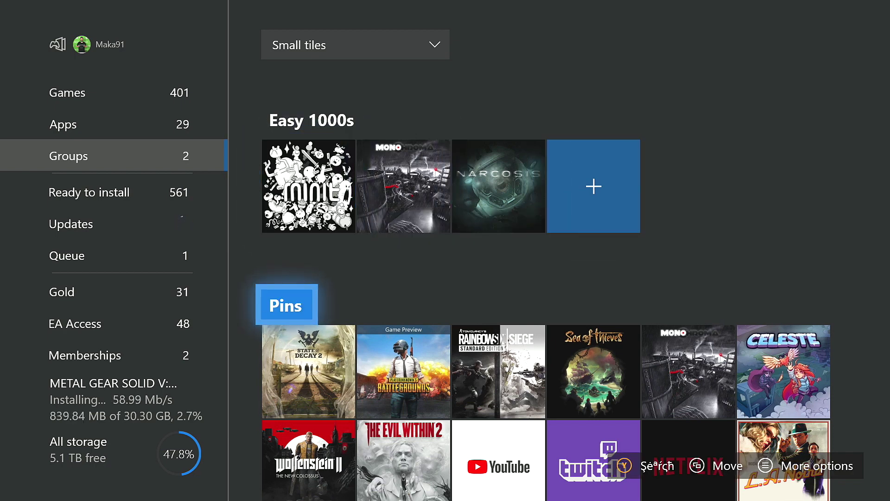
key("Menu")
key("Escape")
Add the Easy 1000s group to Home.
key("Up")
key("Up")
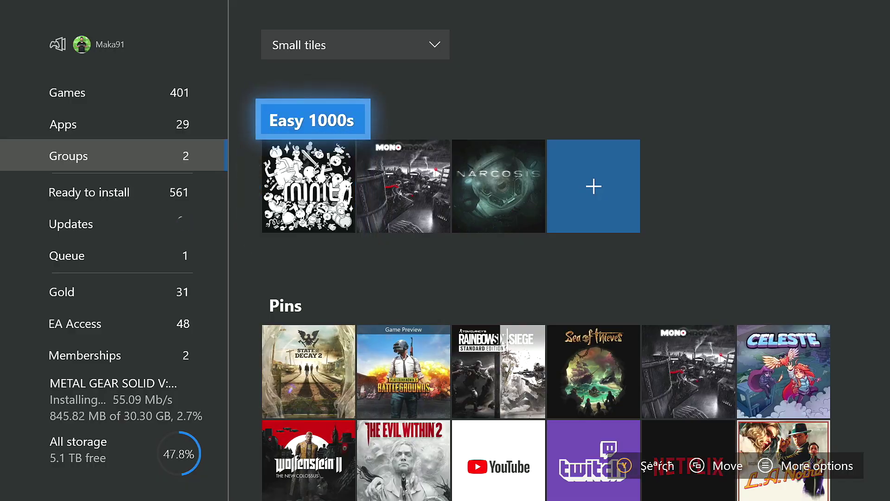
key("Menu")
key("Down")
key("Down")
key("Up")
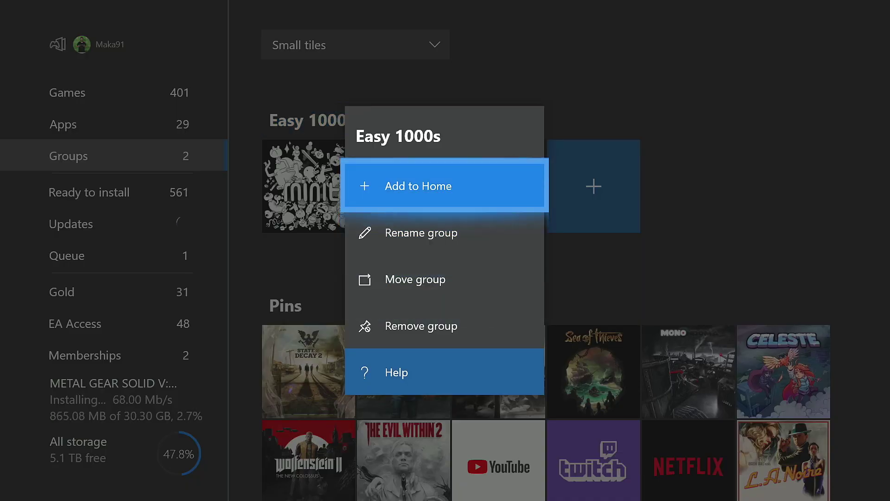
key("Escape")
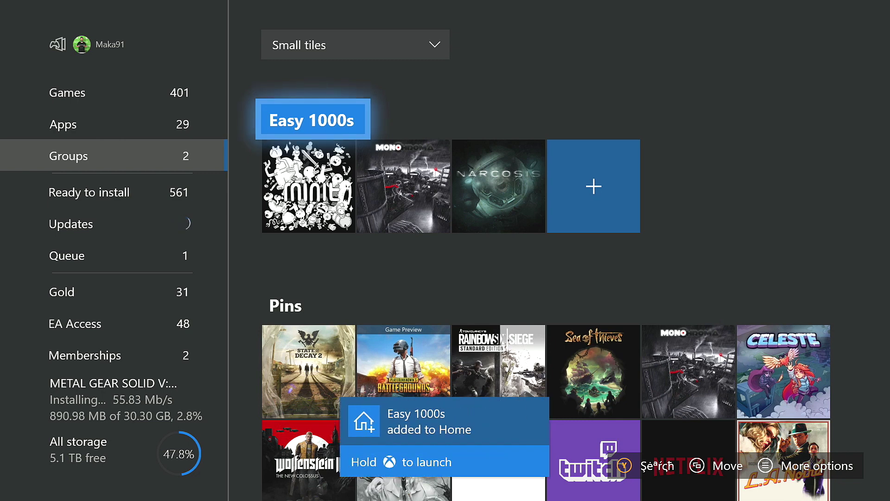
Return to the Home screen and go to the Easy 1000s group block.
key("super")
key("Escape")
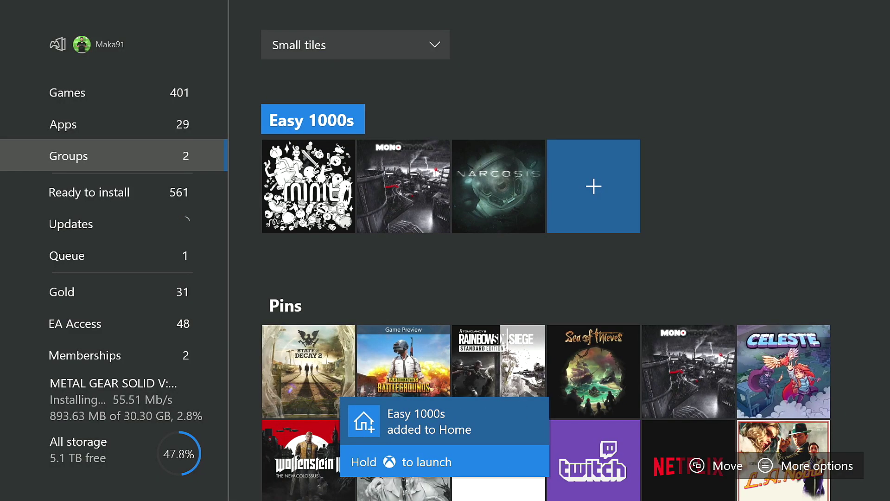
key("Escape")
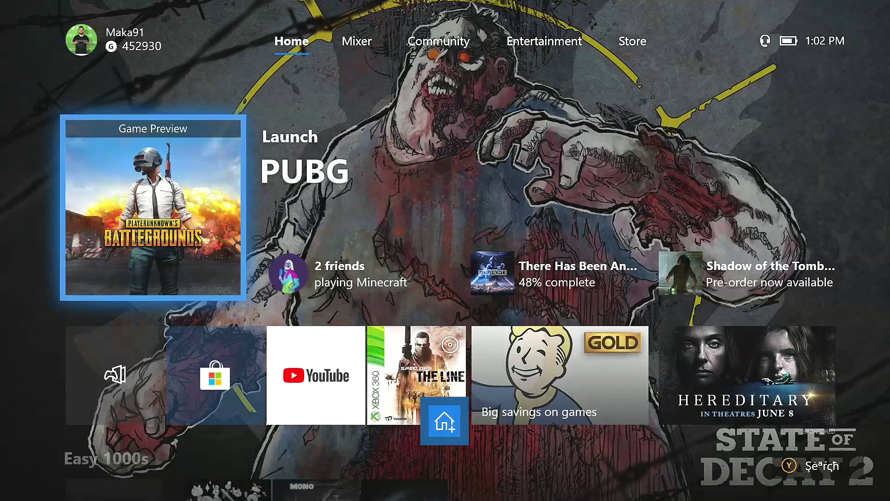
key("Down")
key("Down")
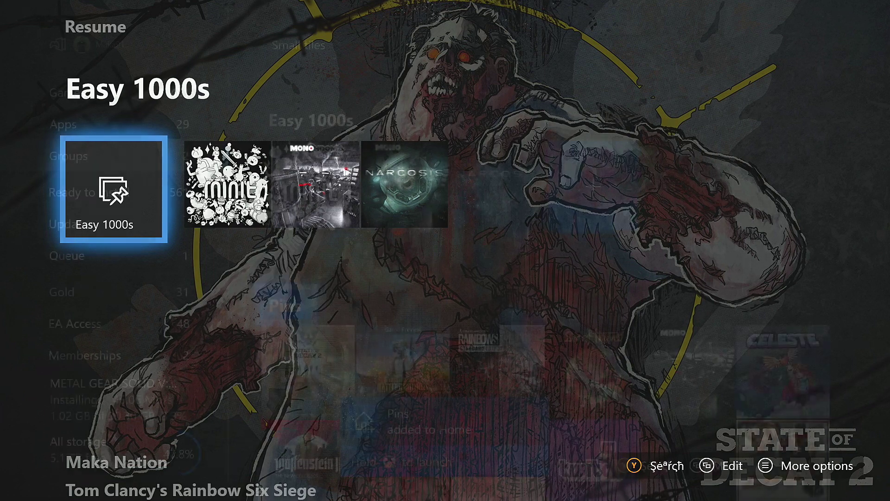
Return to the Groups page and start renaming the Pins group from its options.
key("Return")
key("Menu")
key("Down")
key("Up")
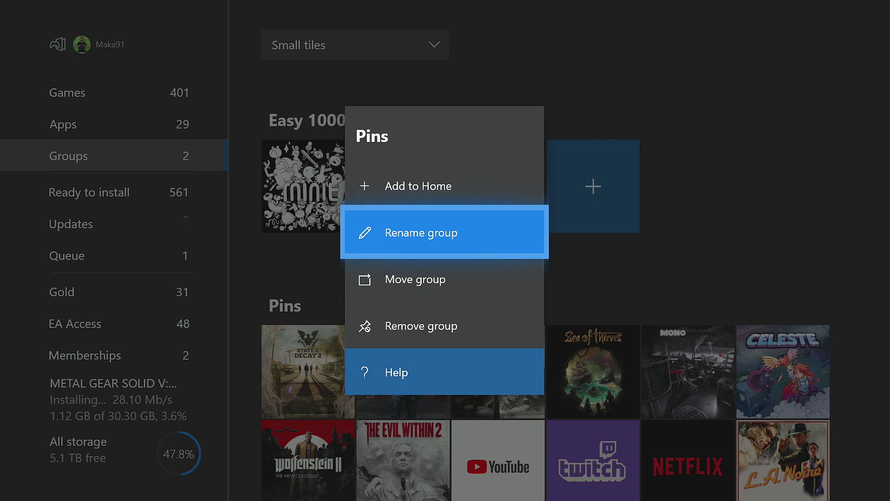
key("super")
key("Down")
key("Return")
key("Up")
key("Menu")
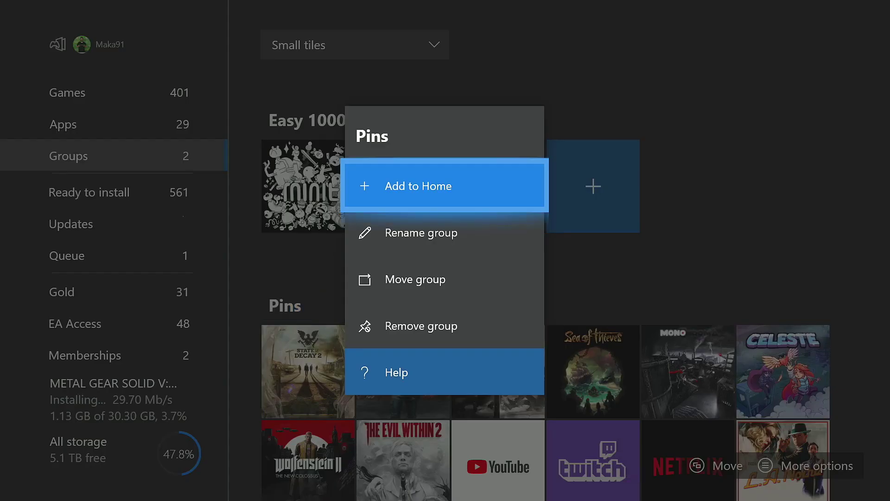
key("Down")
key("Return")
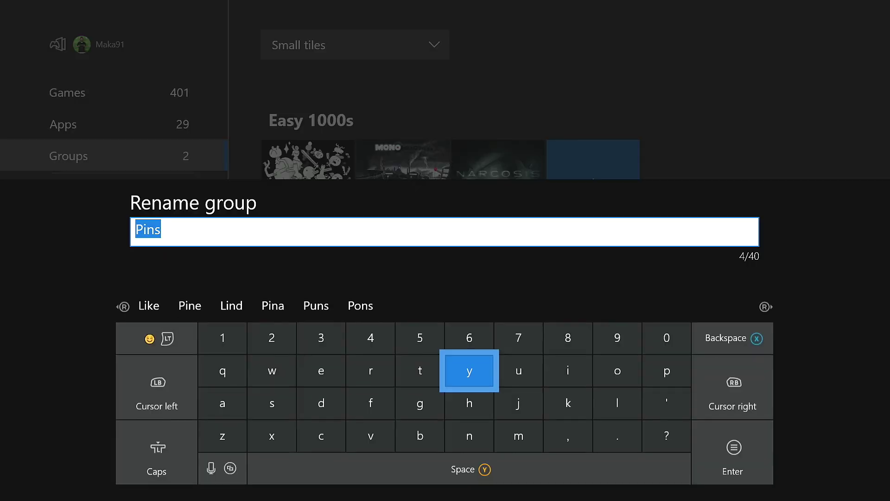
Clear the existing group name and enter "Commonly" as the first word of the new name.
key("Left")
key("Left")
key("Down")
key("Left")
key("Down")
key("BackSpace")
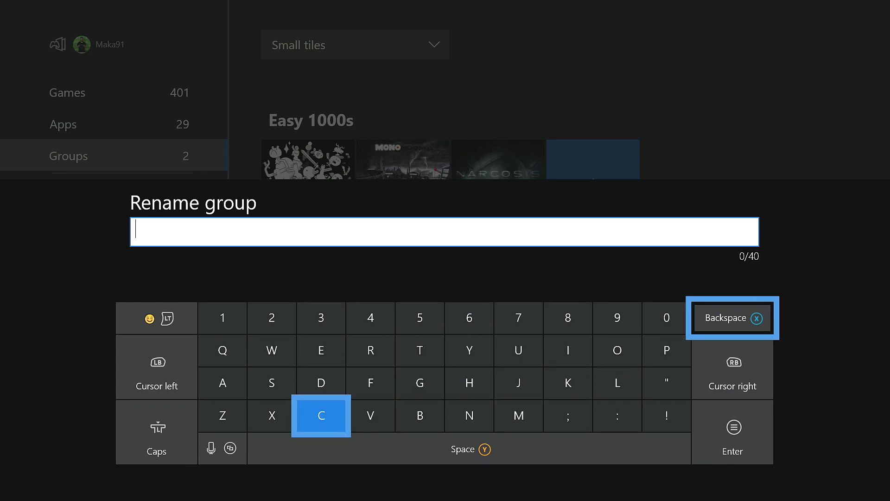
type("C")
key("Right")
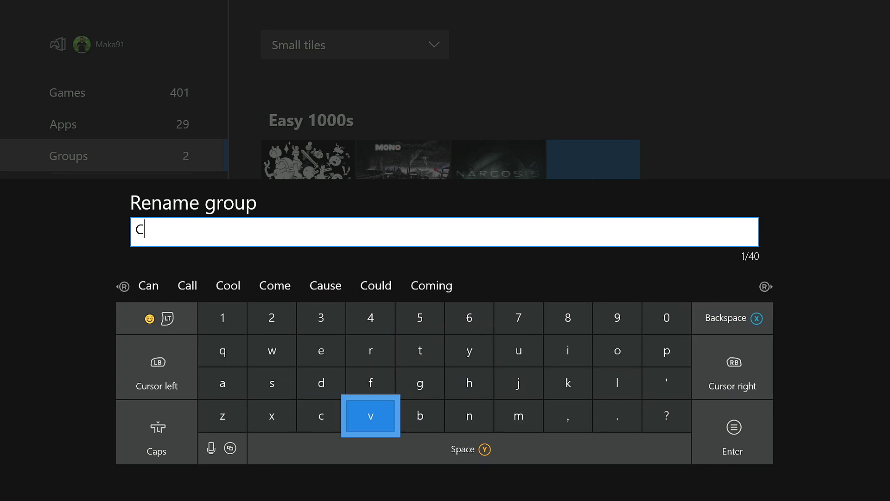
key("Right")
key("Right")
key("Right")
key("Up")
key("Right")
key("Right")
key("Up")
type("o")
key("Left")
key("Left")
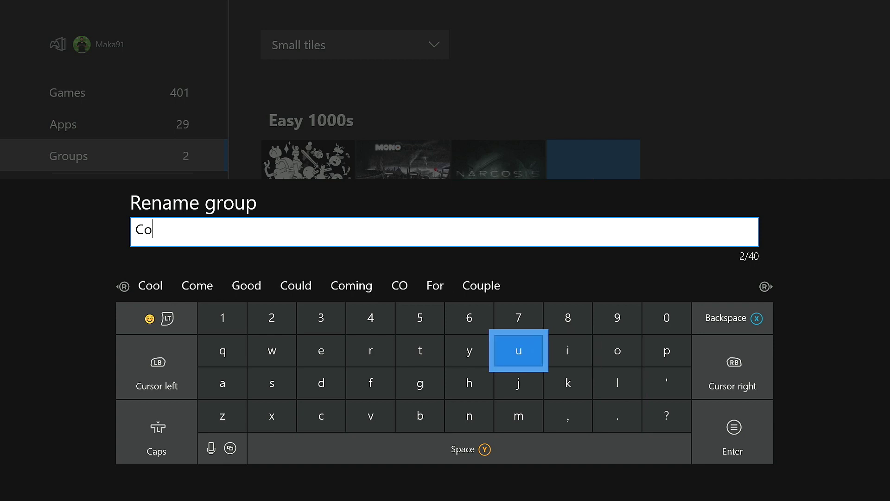
key("Down")
key("Down")
type("m")
key("Up")
key("Down")
type("m")
key("Up")
key("Up")
key("Right")
key("Right")
type("o")
key("Left")
key("Left")
key("Left")
key("Down")
key("Down")
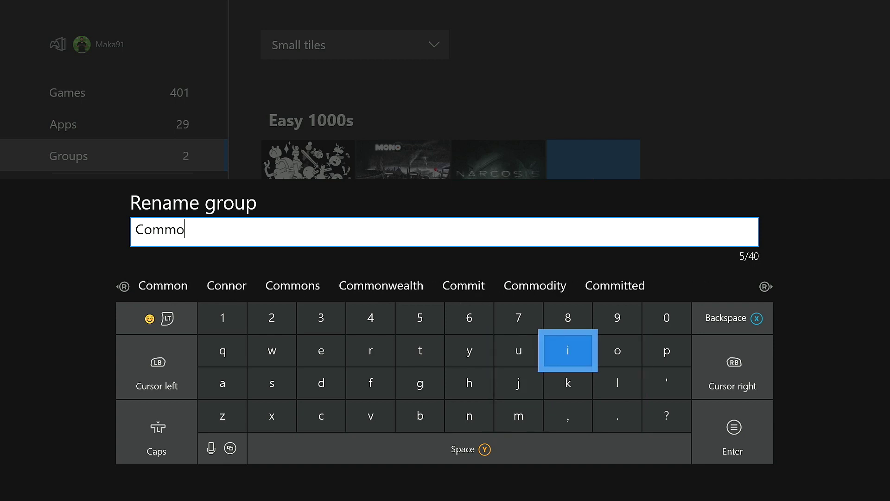
type("n")
key("Right")
key("Right")
key("Right")
key("Up")
type("l")
key("Left")
key("Left")
key("Up")
key("Left")
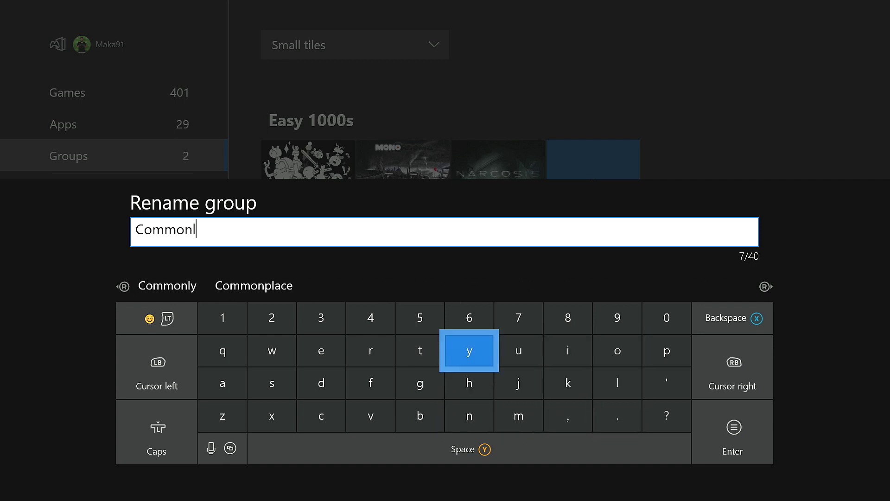
type("y")
Complete the group name as "Commonly Used" and confirm it.
key("shift")
key("Right")
type("U")
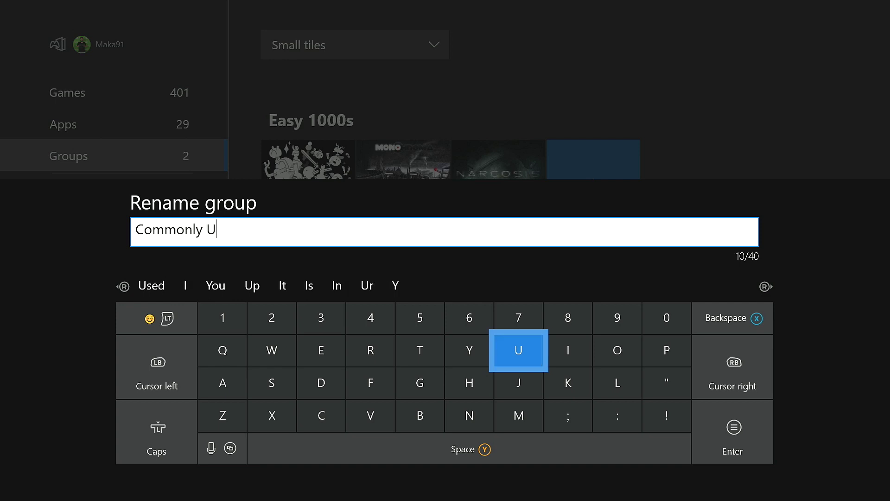
key("Left")
key("Left")
key("Left")
key("Left")
key("Down")
key("Left")
type("s")
key("Up")
key("Right")
type("e")
key("Down")
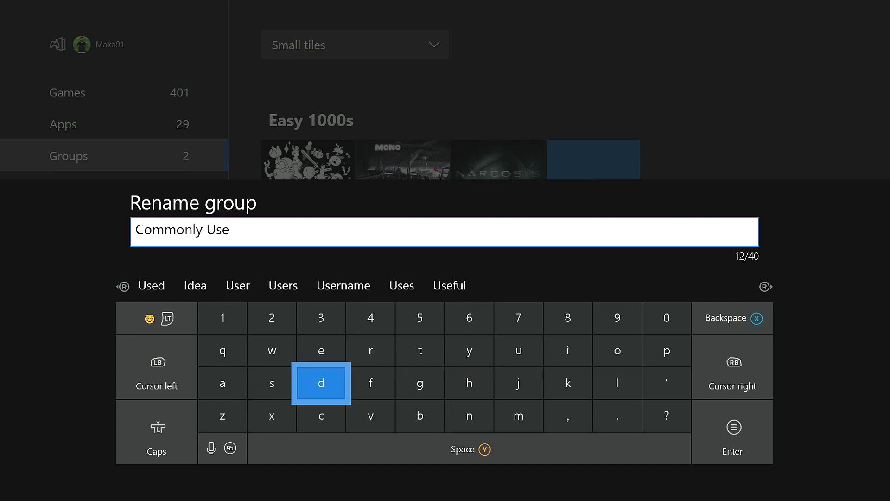
type("d")
key("Return")
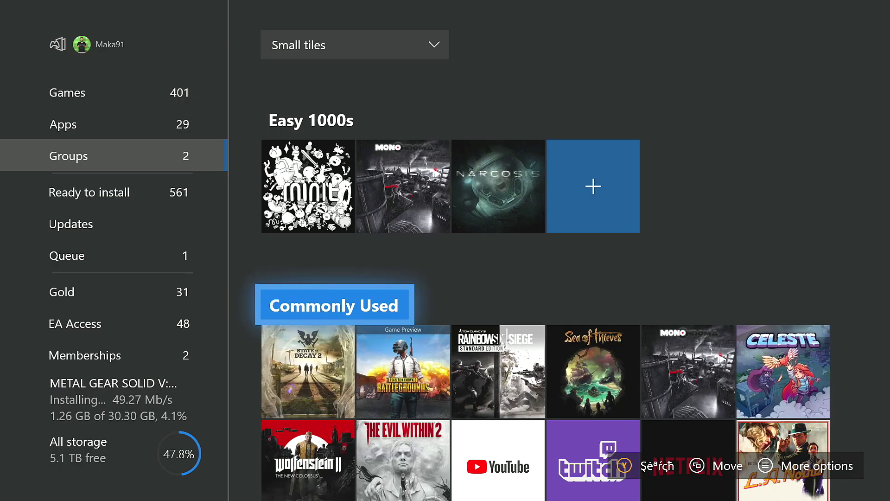
Return to Home and look through the Commonly Used, Backlog - Started, Easy 1000s and Backlog - Not Started blocks.
key("Escape")
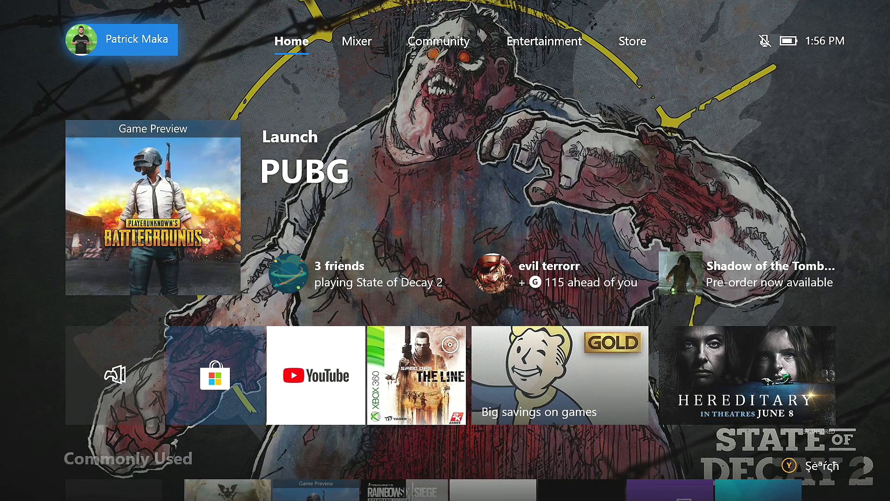
key("Down")
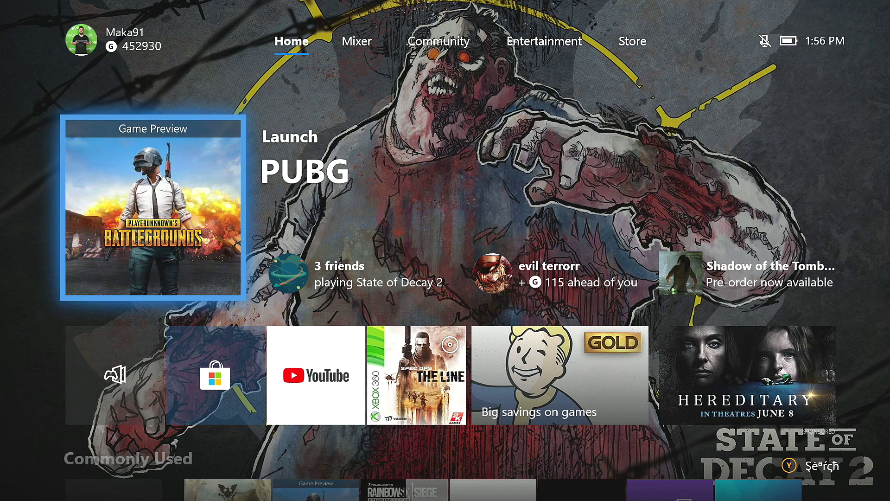
key("Down")
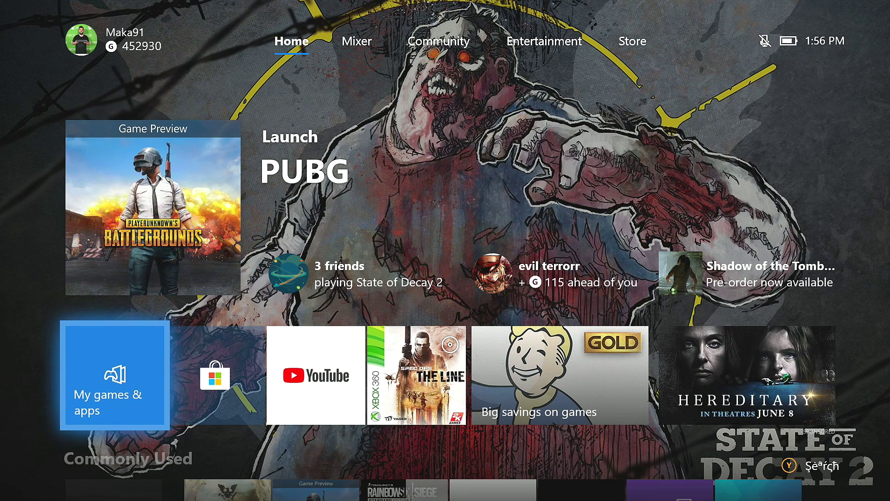
key("Down")
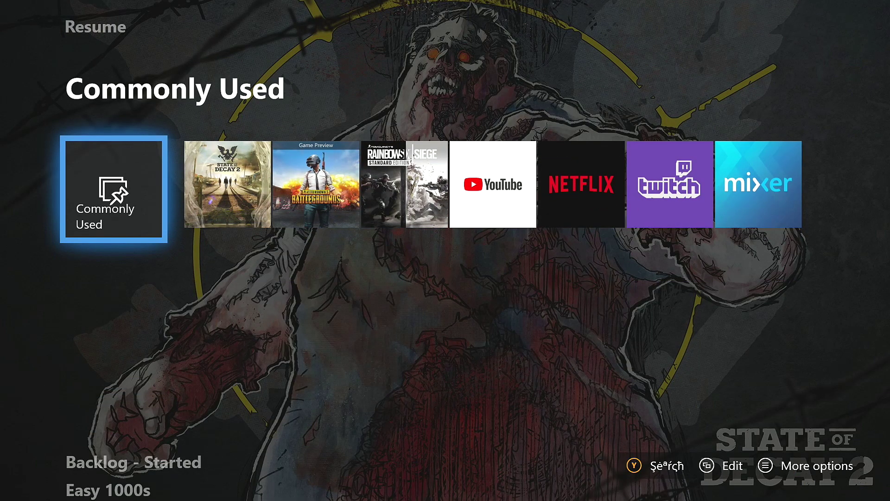
key("Down")
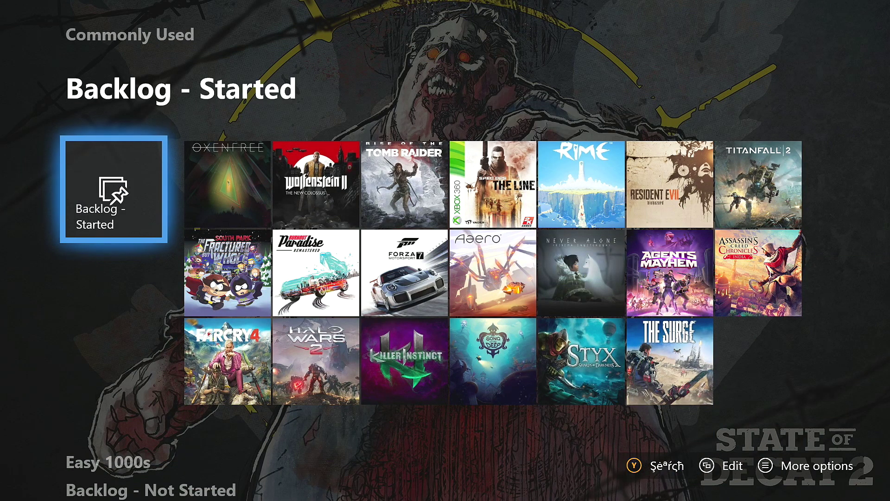
key("Down")
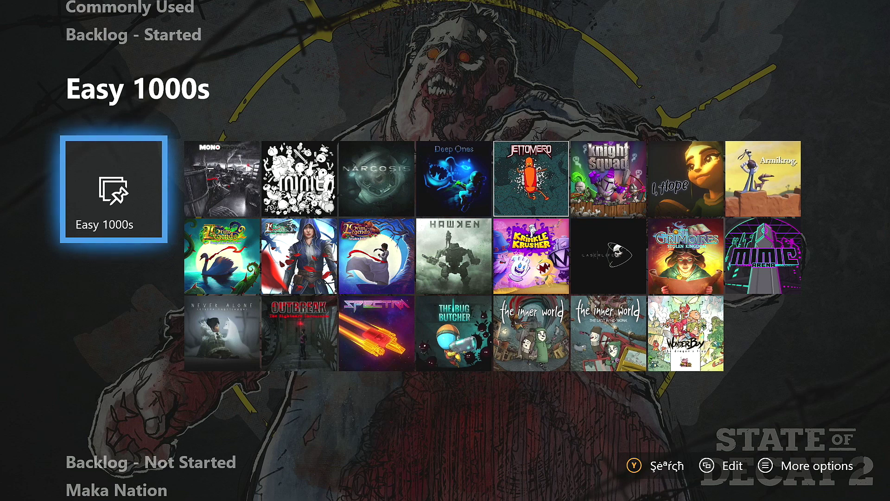
key("Down")
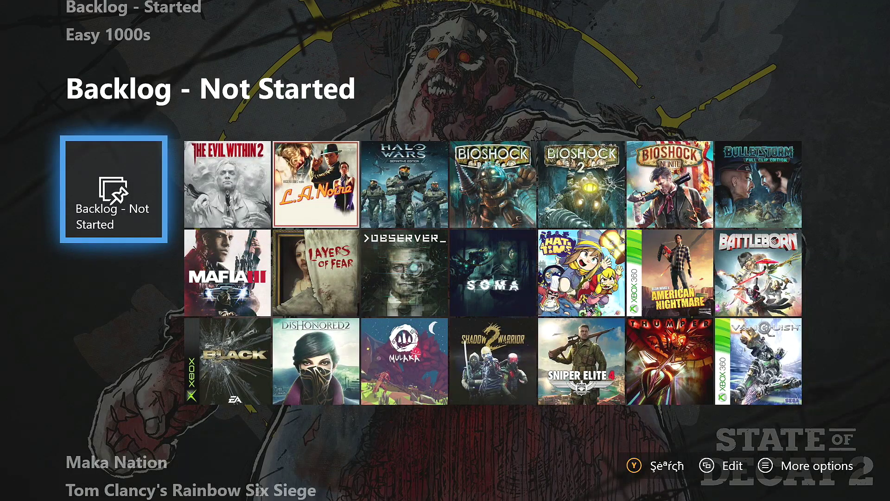
Examine the options for the Backlog - Not Started block on Home, close them and go back up to the profile.
key("Menu")
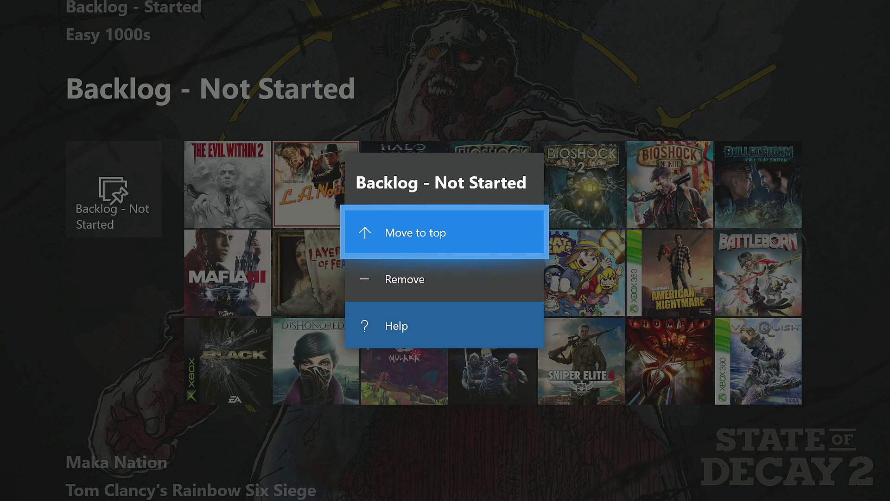
key("Down")
key("Escape")
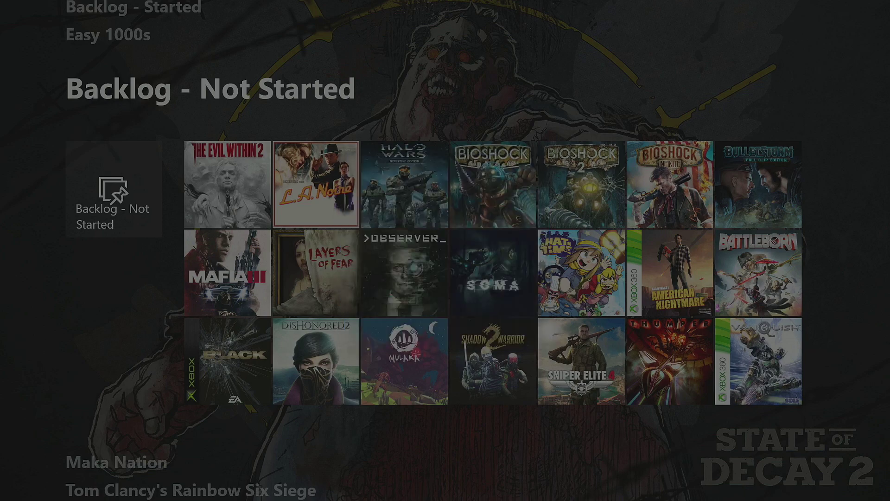
key("Up")
key("Up")
key("Up")
key("Up")
key("Up")
key("Up")
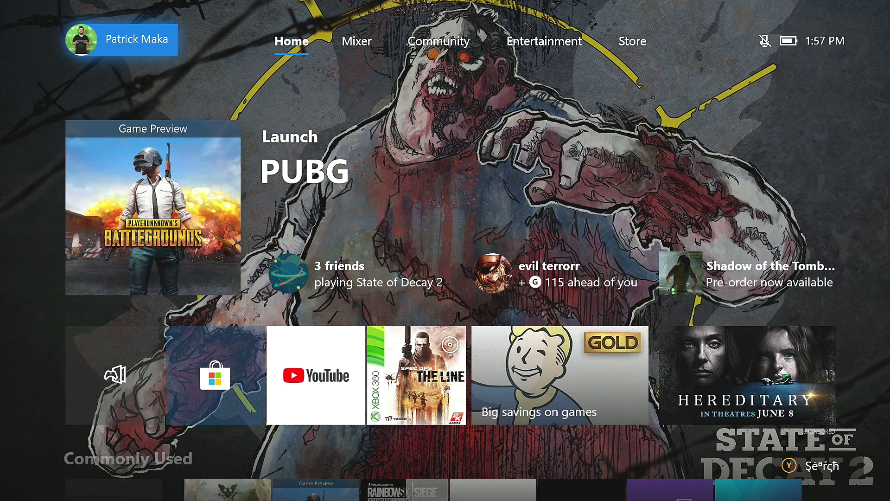
Open My games & apps in the guide and collapse the Commonly Used and Easy 1000s groups.
key("Right")
key("super")
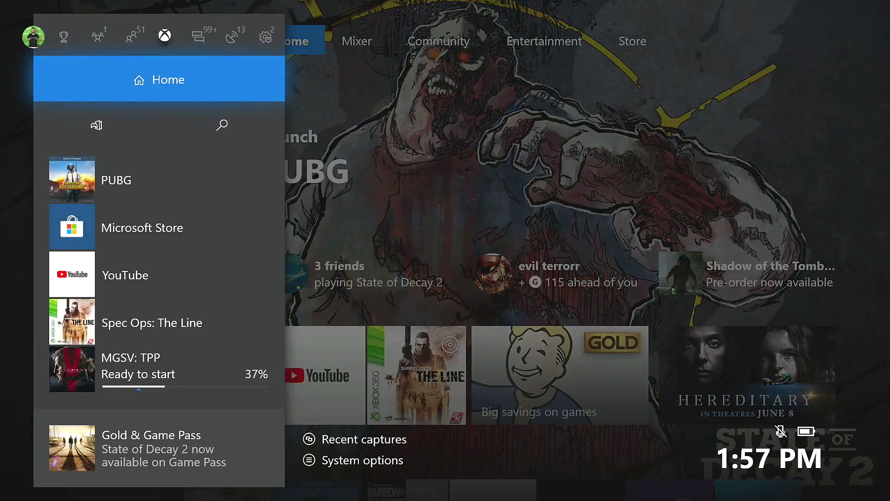
key("Down")
key("Return")
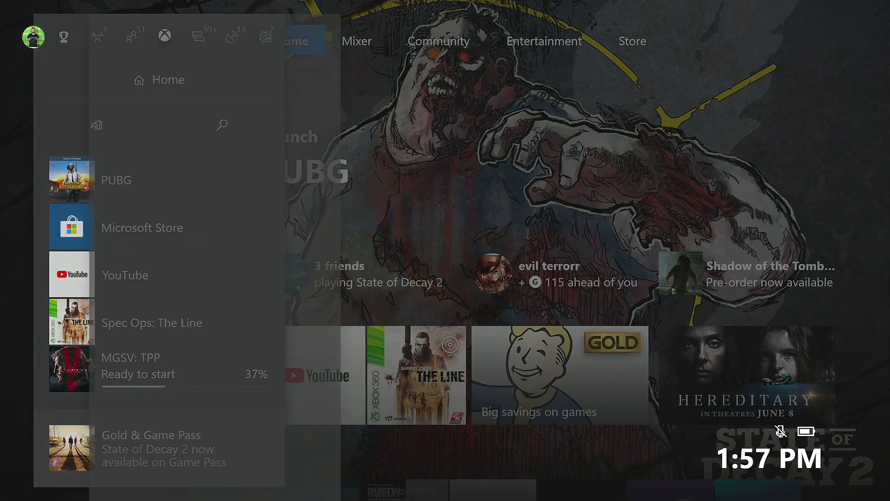
key("Down")
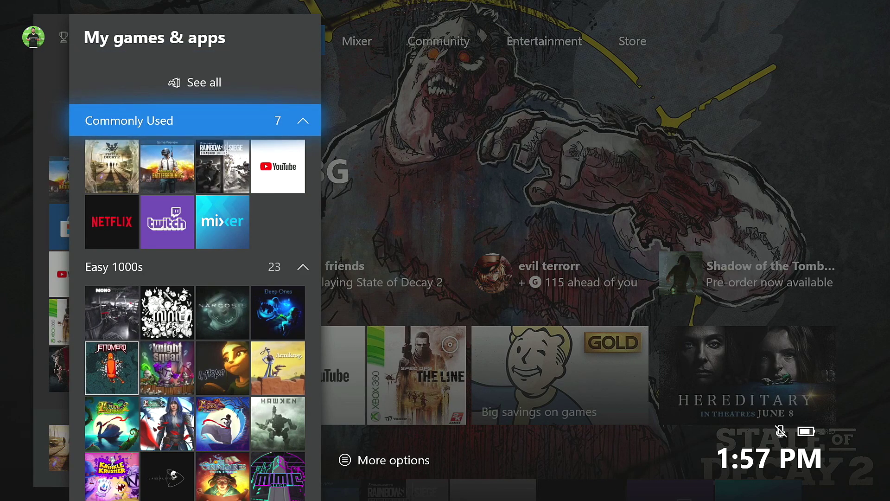
key("Return")
key("Down")
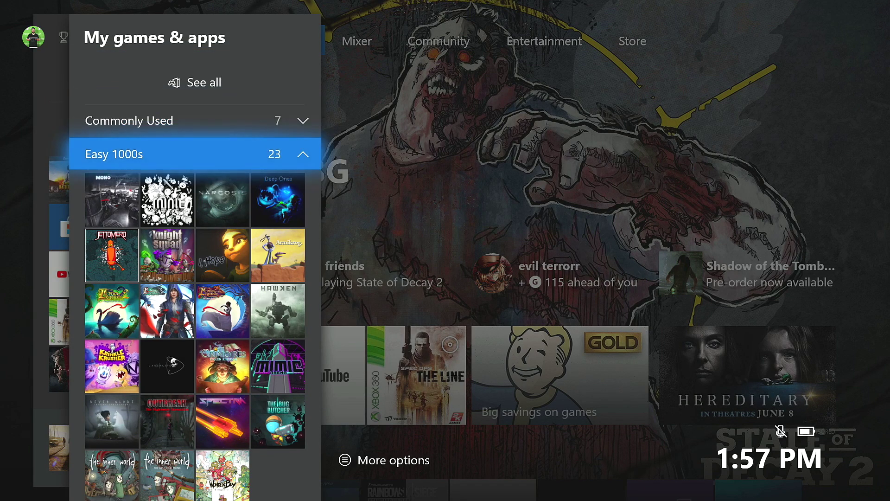
key("Return")
Look over the collapsed groups, then open the full games and apps collection and go to the Commonly Used group heading.
key("Down")
key("Down")
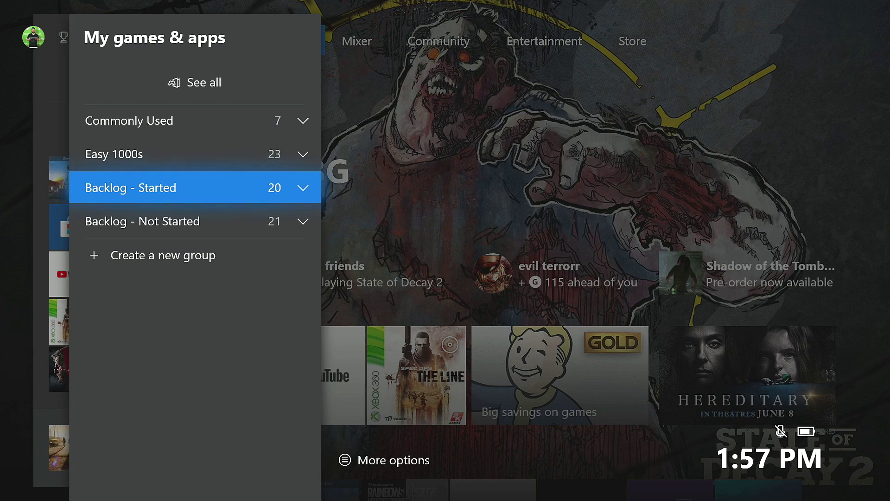
key("Down")
key("Up")
key("Up")
key("Up")
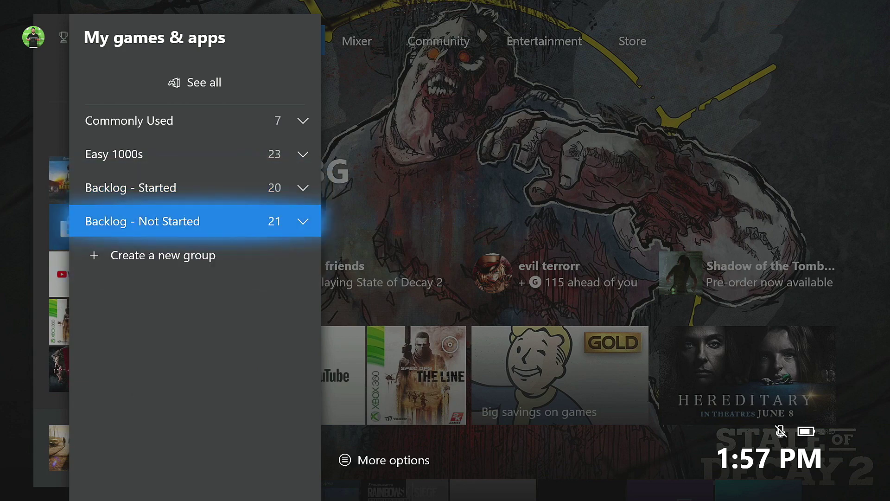
key("Up")
key("Up")
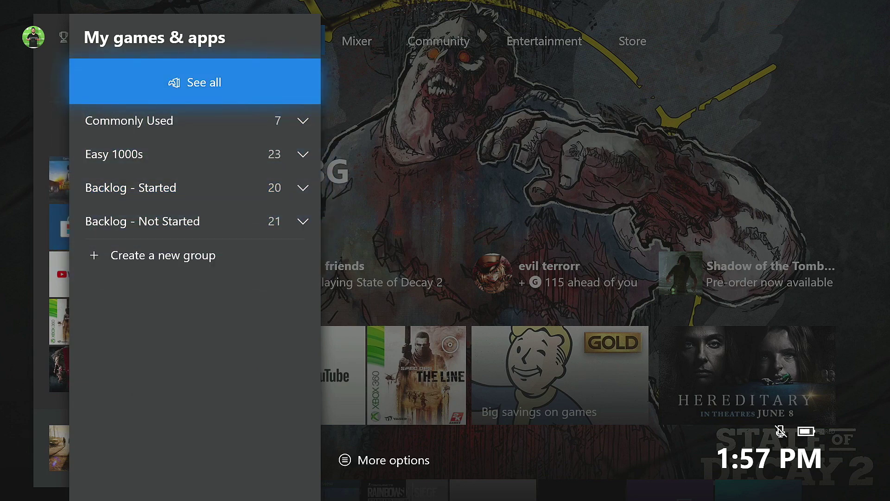
key("Escape")
key("Return")
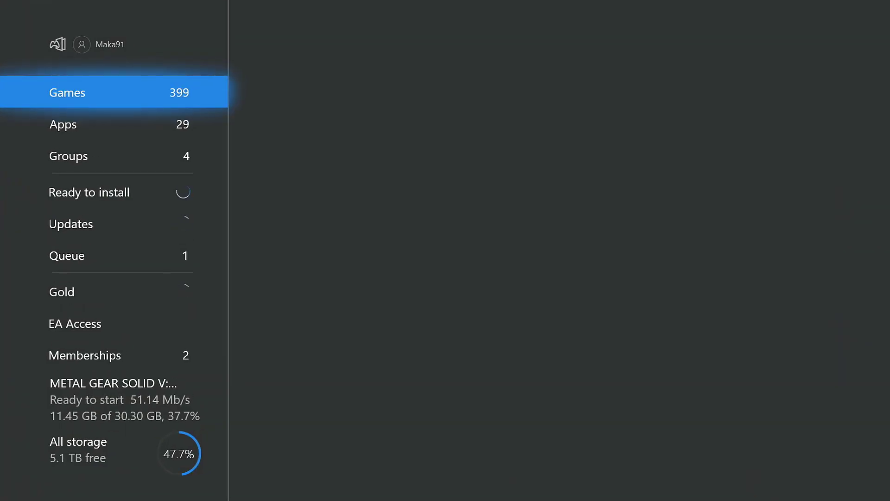
key("Down")
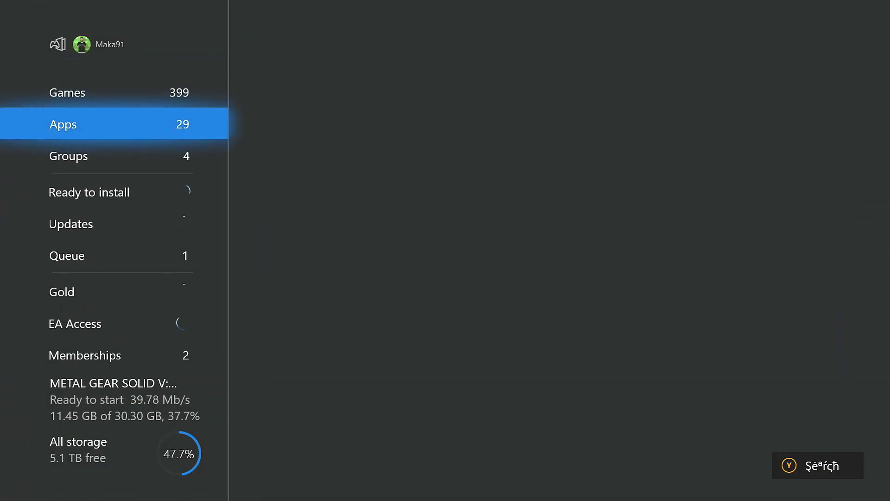
key("Down")
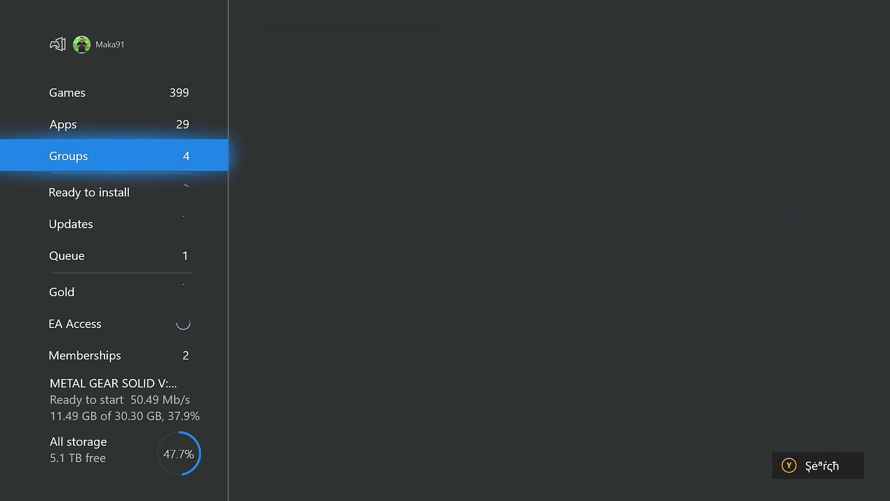
key("Right")
key("Up")
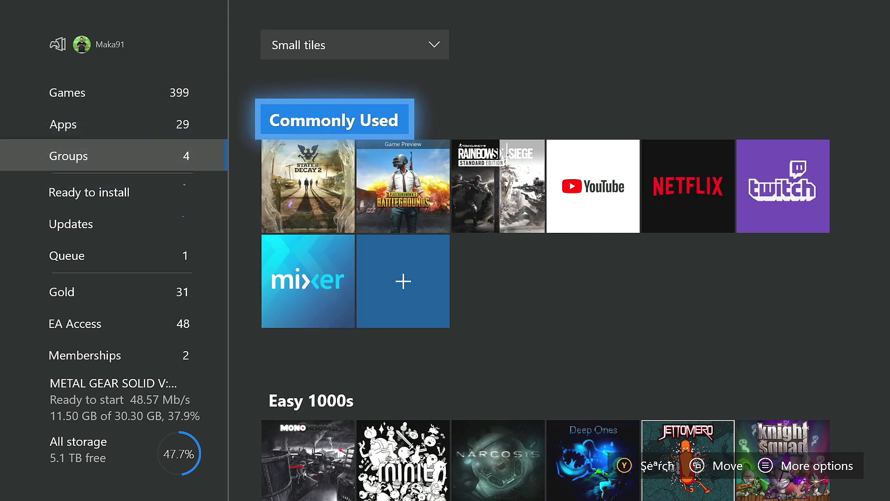
Examine the options available for the Commonly Used group and close them unchanged.
key("Menu")
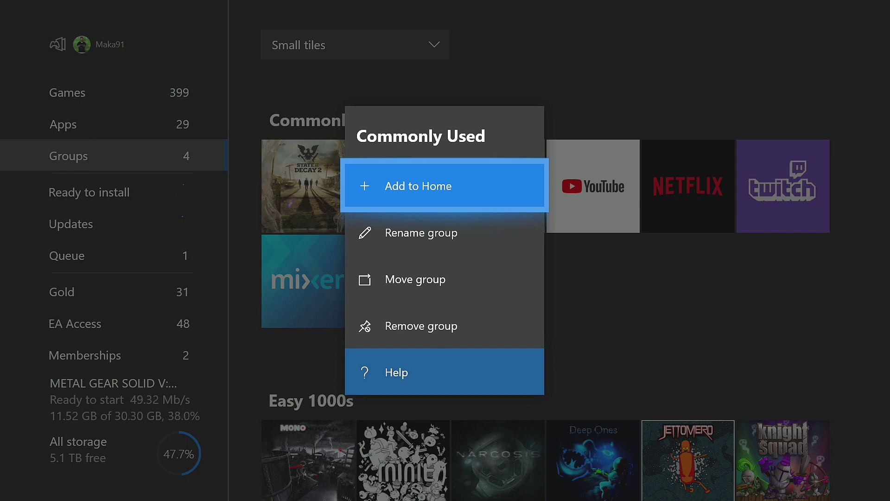
key("Down")
key("Down")
key("Down")
key("Escape")
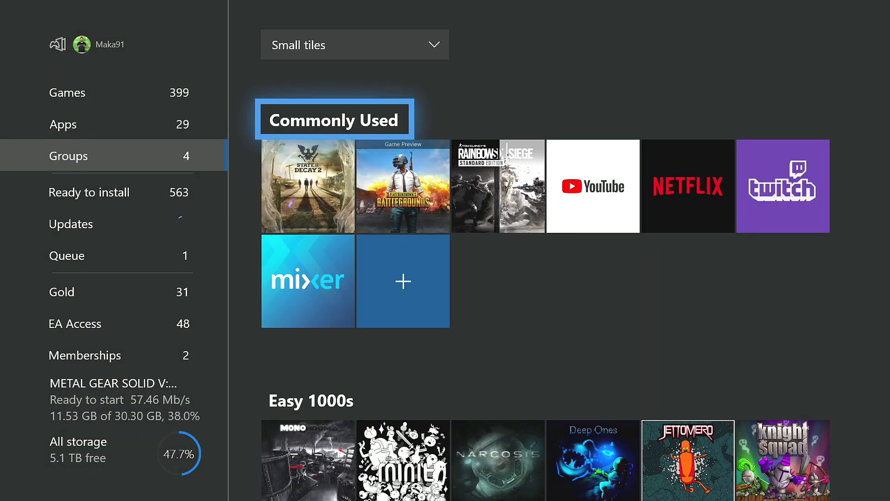
Show the groups as a compact list of names and look through the entries.
key("Return")
key("Down")
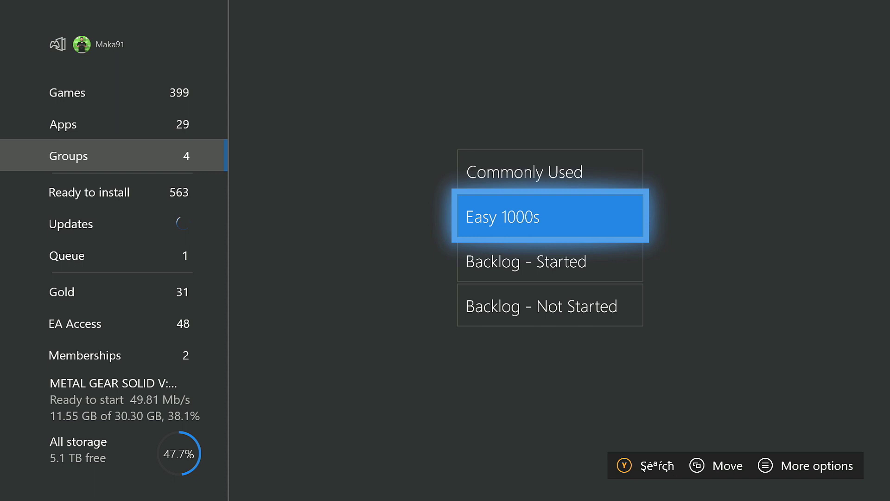
key("Down")
key("Down")
key("Up")
key("Up")
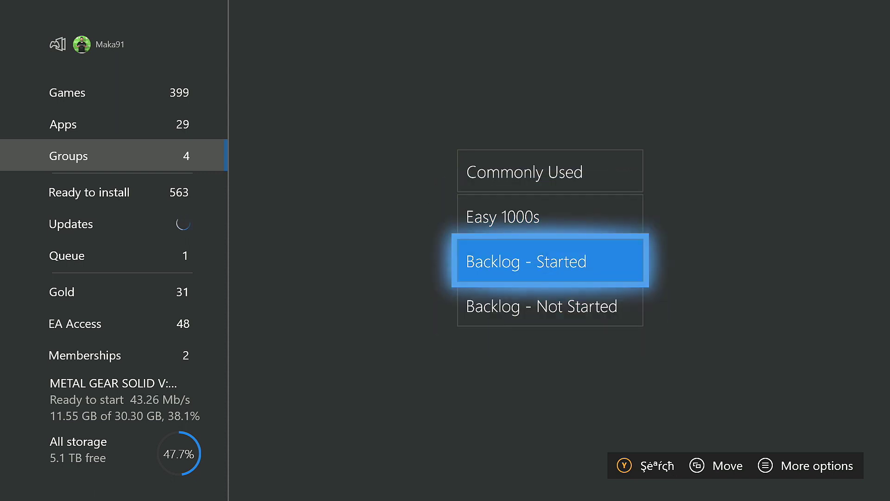
key("Up")
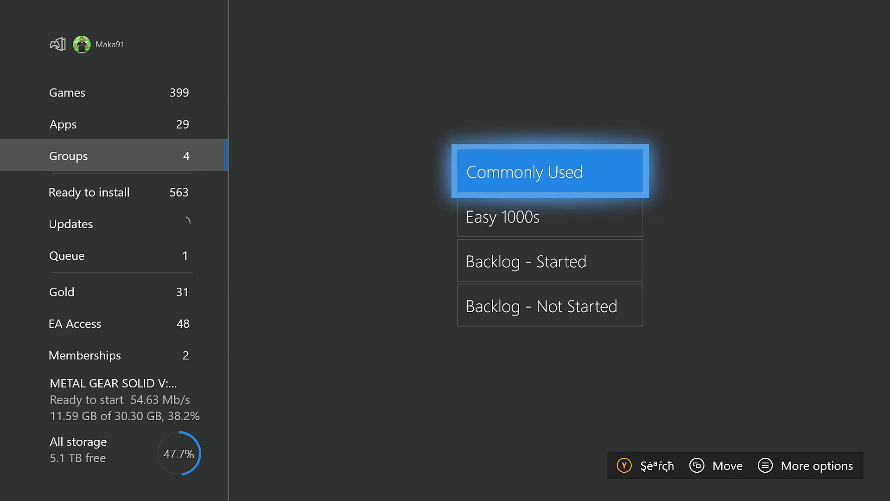
key("Down")
key("Down")
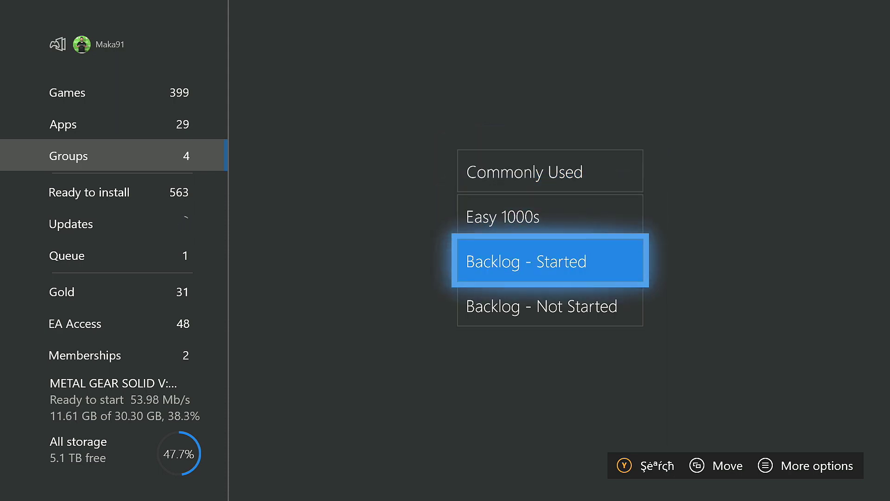